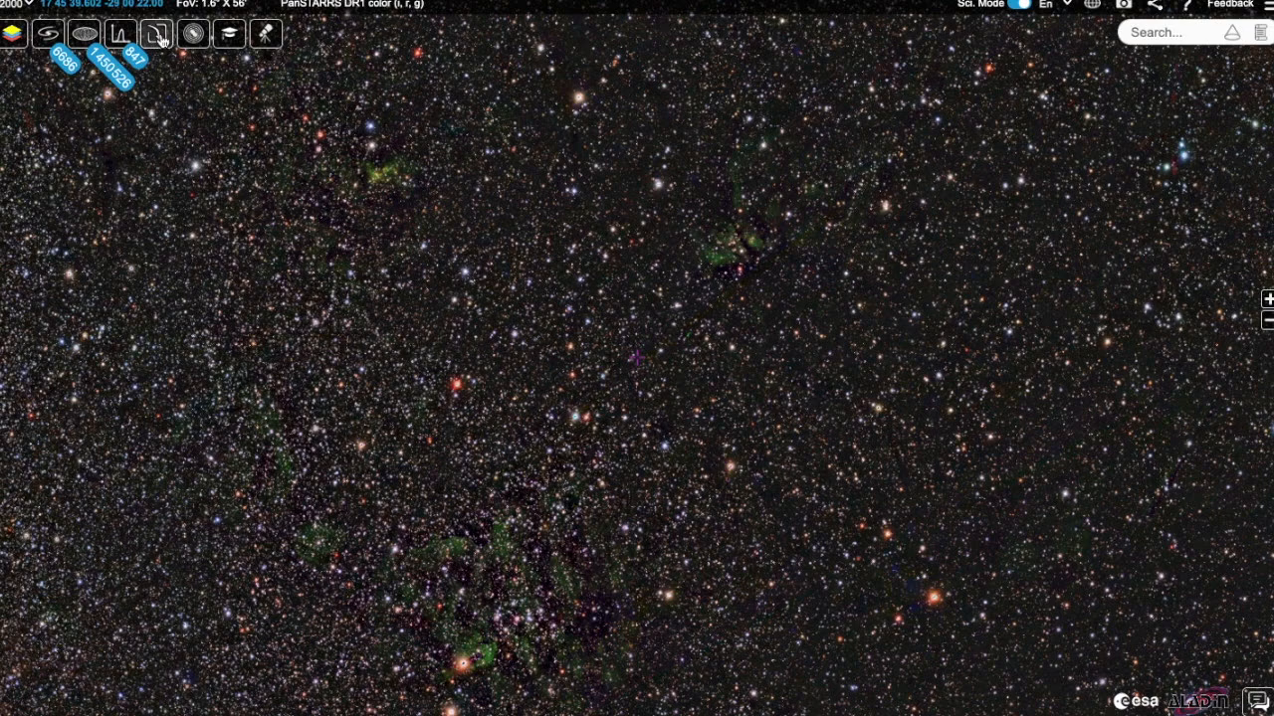
# Step: Open the External Data Centres panel and load ESO's VIMOS image observations through the dashboard
pyautogui.click(158, 40)
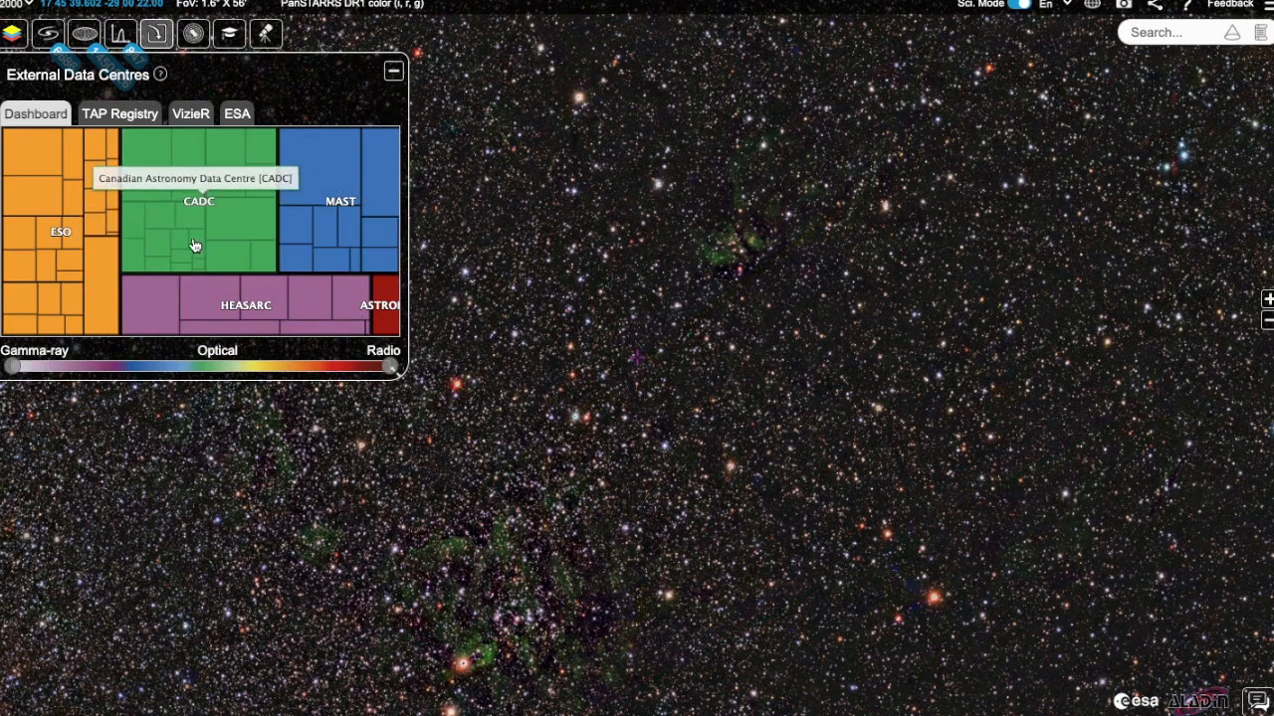
pyautogui.click(80, 276)
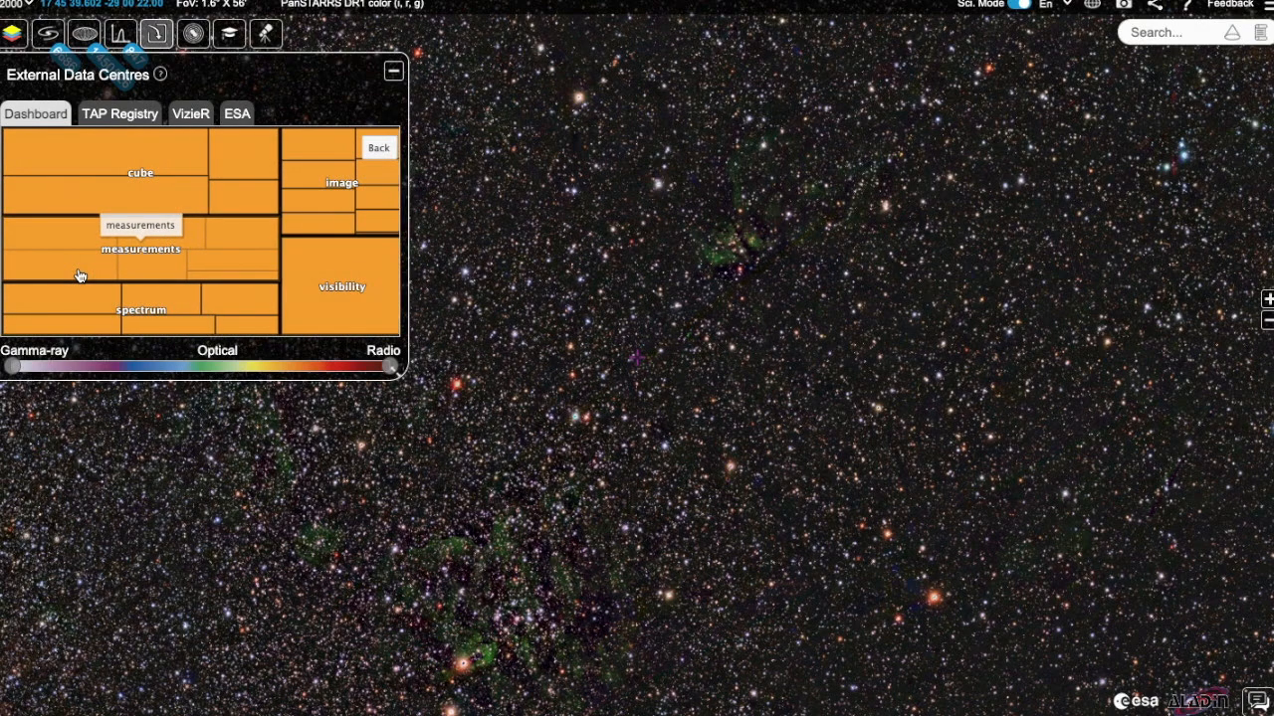
pyautogui.click(321, 205)
pyautogui.click(299, 308)
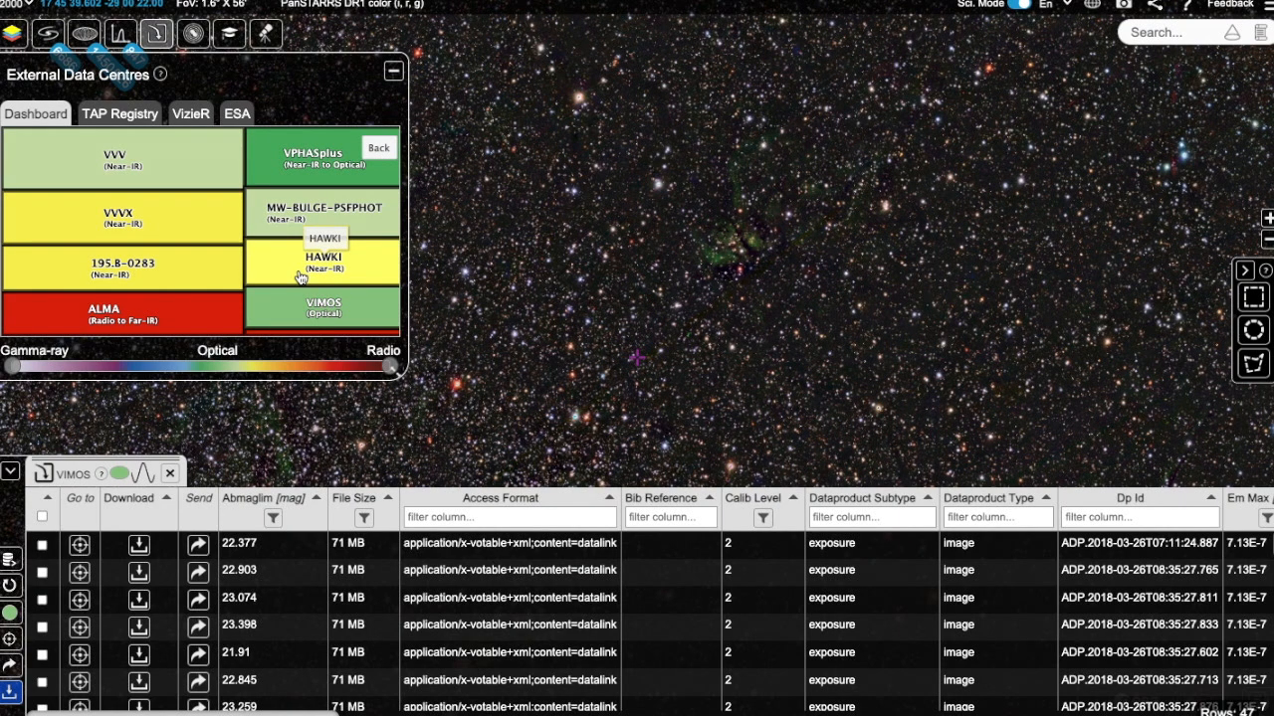
# Step: Centre the sky view on the first VIMOS observation and return the dashboard to its top level
pyautogui.click(79, 545)
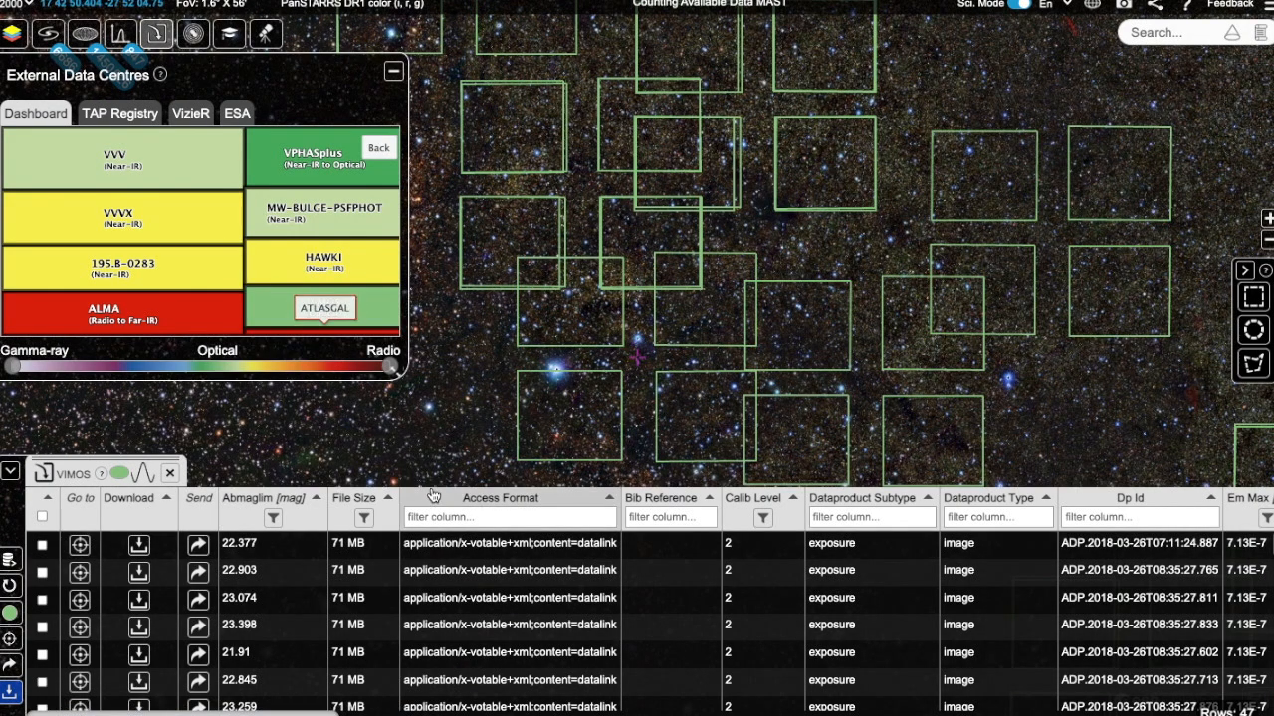
pyautogui.click(380, 149)
pyautogui.click(381, 149)
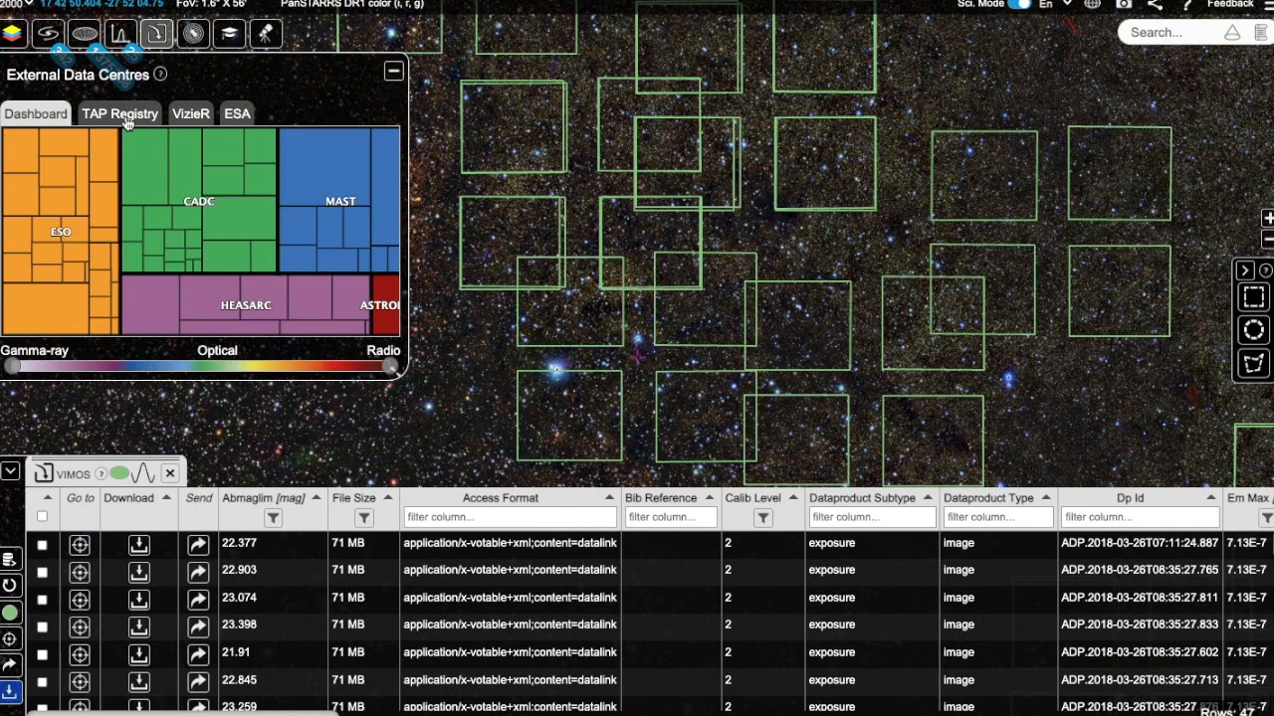
# Step: Open the TAP Registry, enlarge the panel and browse the list of TAP services
pyautogui.click(126, 123)
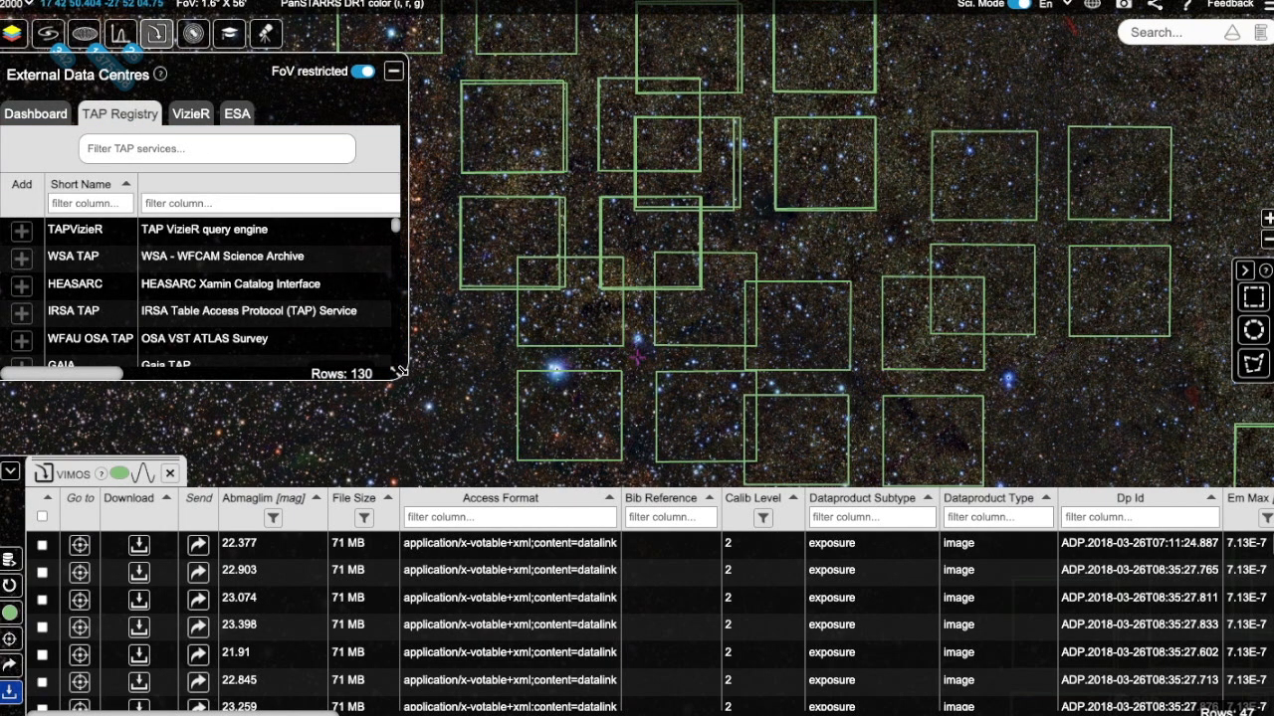
pyautogui.moveTo(396, 372); pyautogui.dragTo(543, 444)
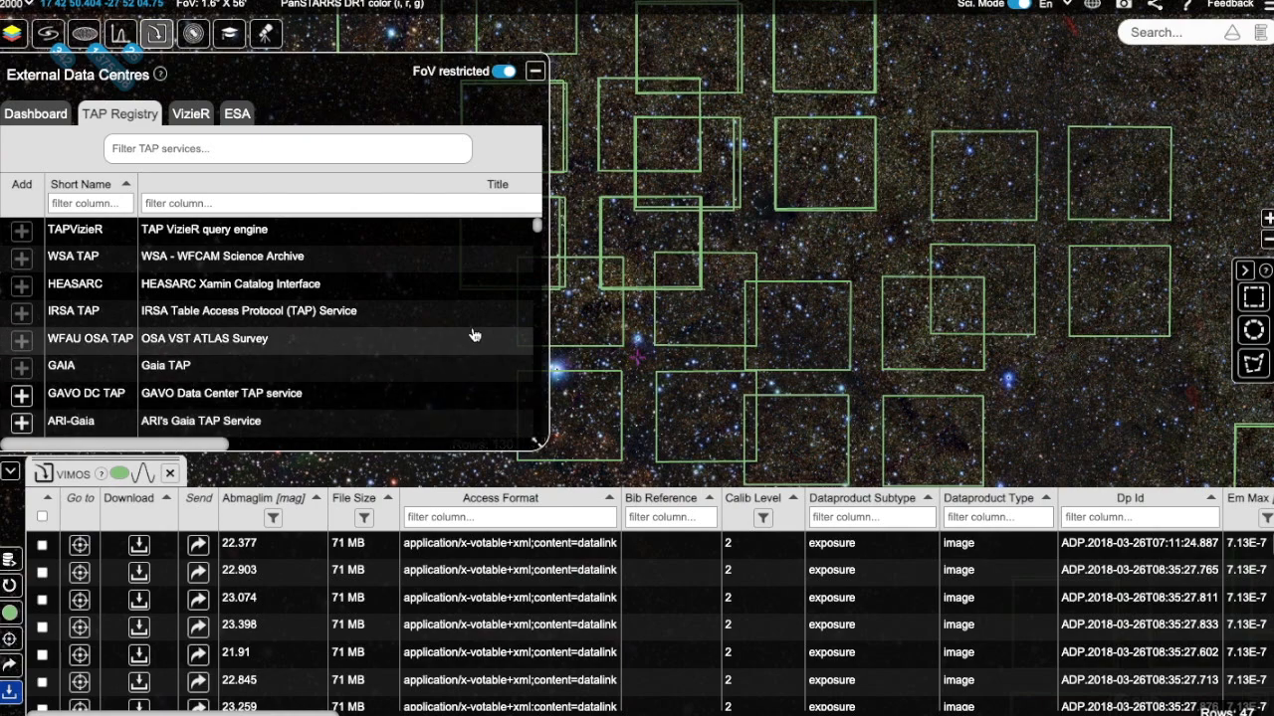
pyautogui.scroll(-10, 456, 282)
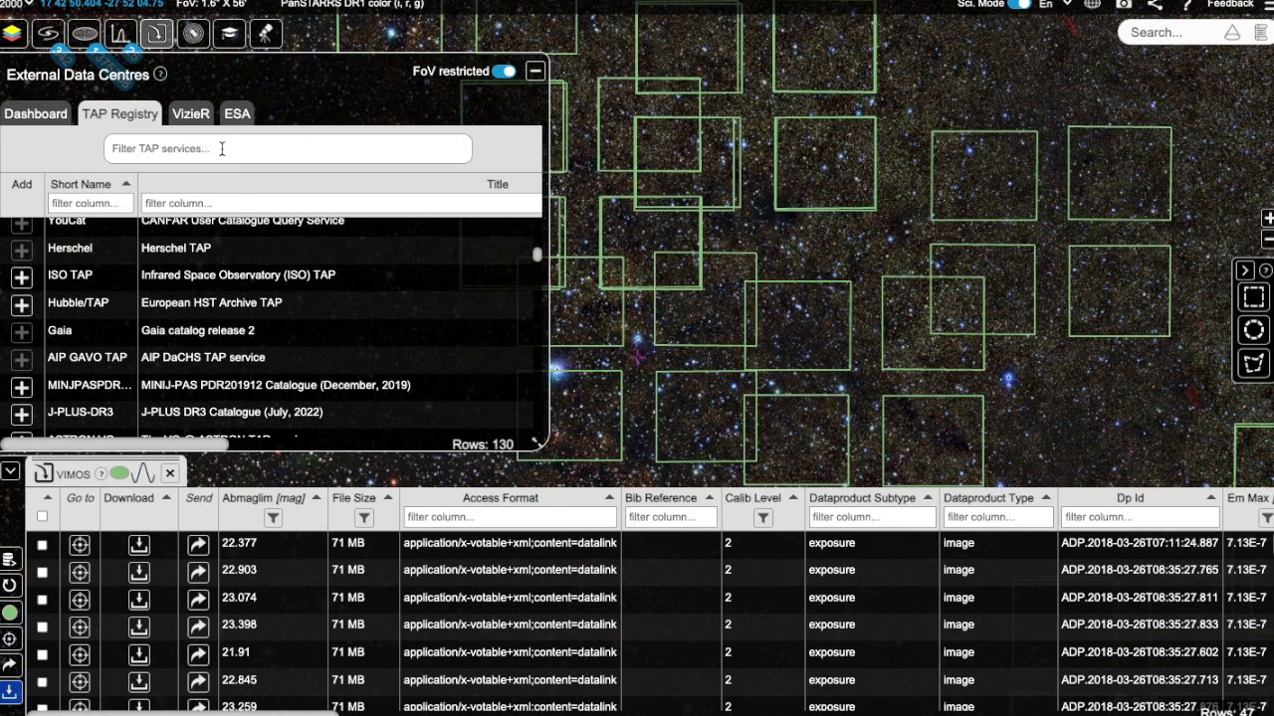
pyautogui.scroll(-5, 301, 340)
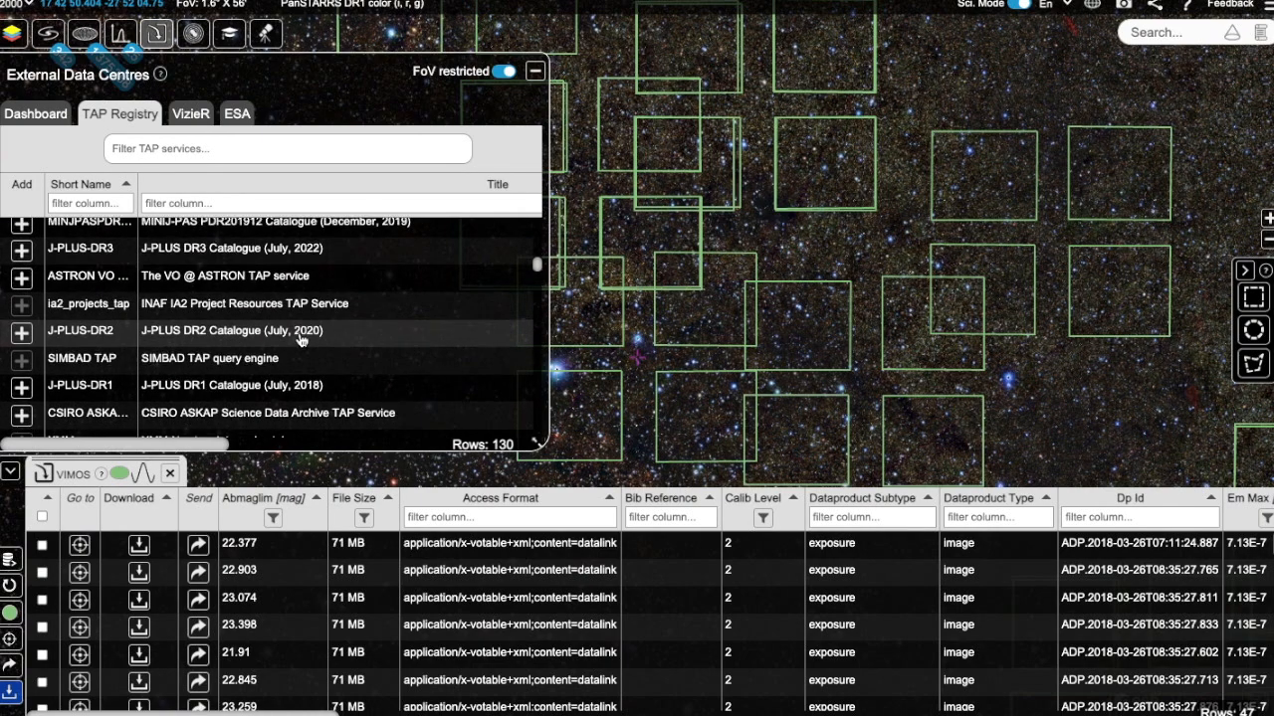
pyautogui.scroll(8, 300, 332)
pyautogui.scroll(3, 300, 332)
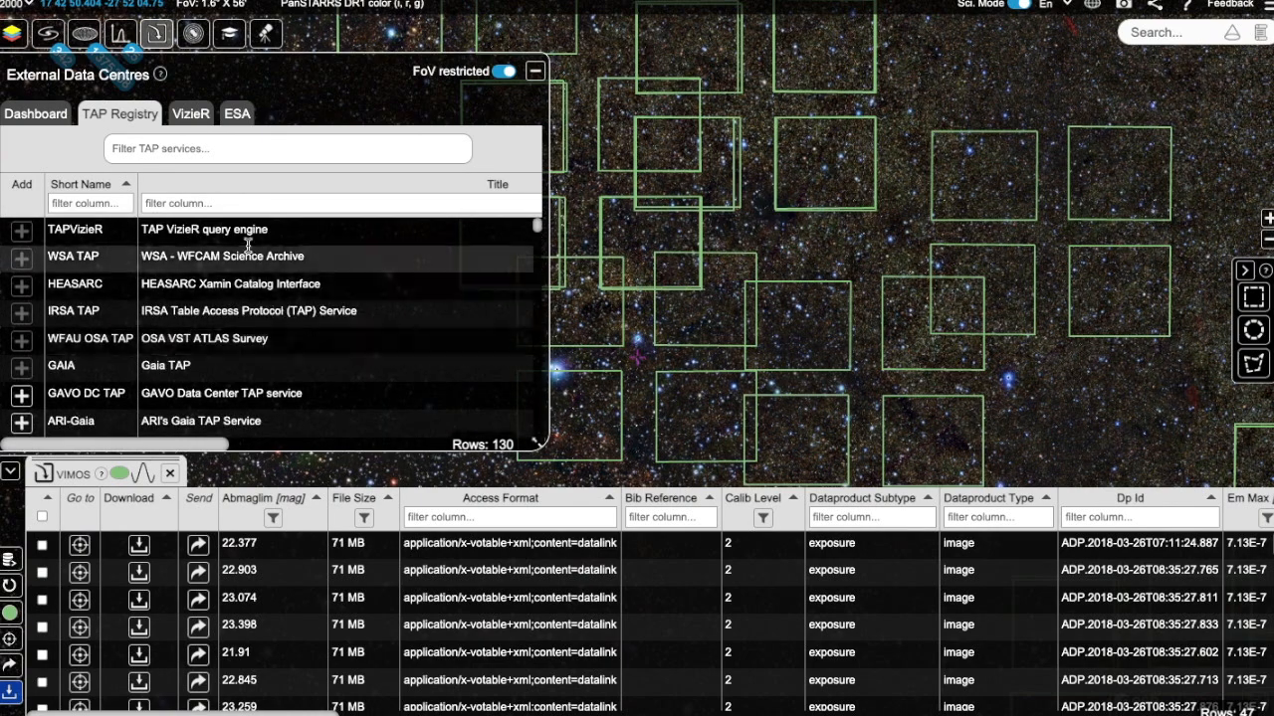
# Step: Filter the TAP services for JWST, then clear the filter
pyautogui.click(192, 148)
pyautogui.write('JWST')
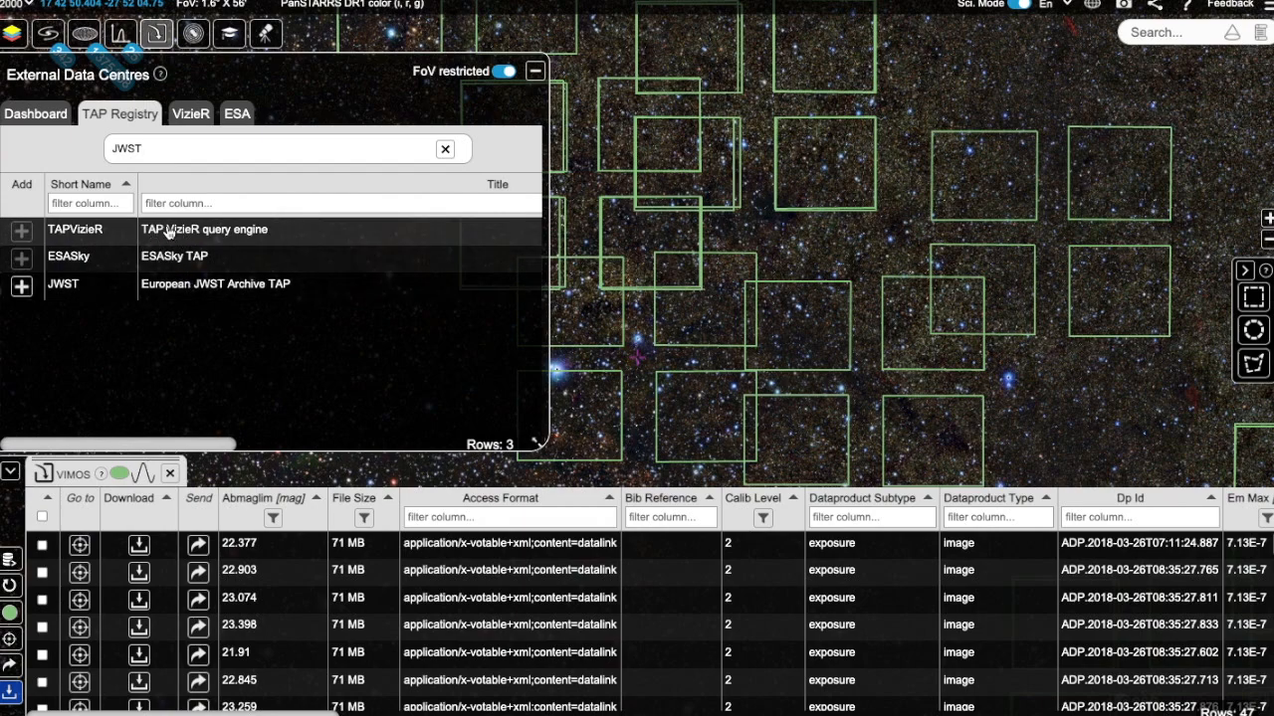
pyautogui.click(446, 149)
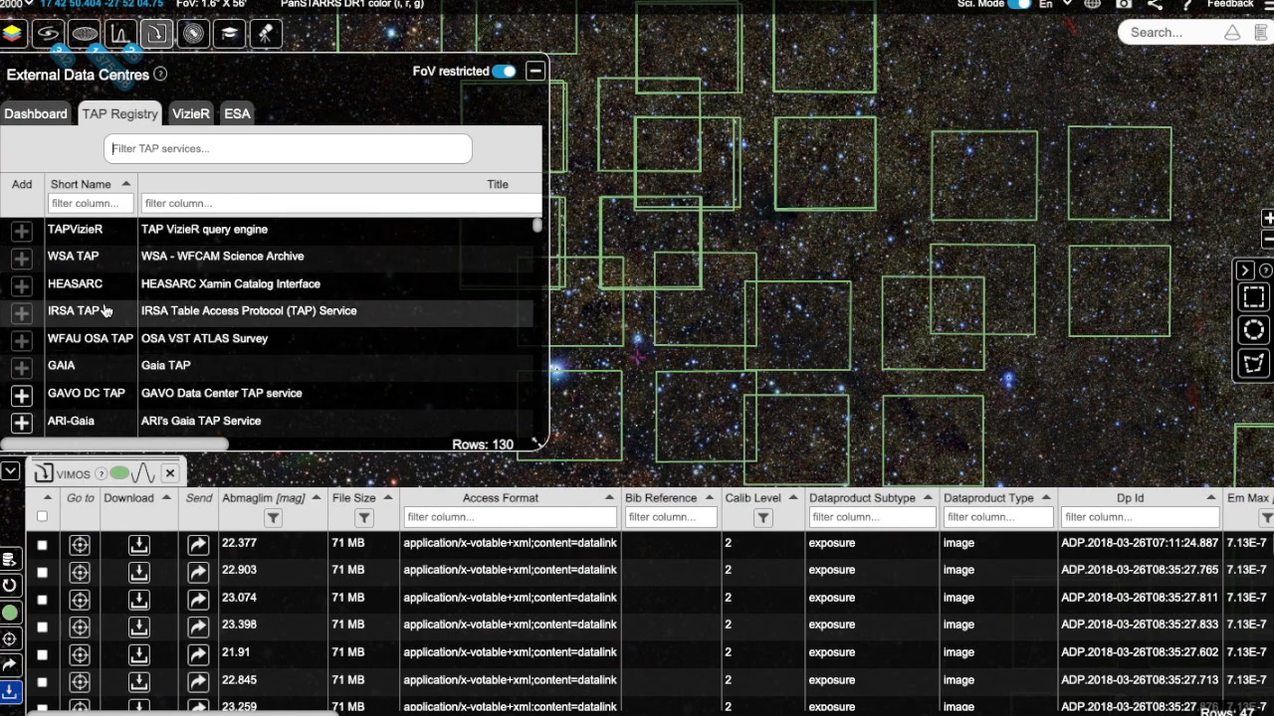
# Step: Add the GAVO DC TAP service to the dashboard and return to the TAP Registry
pyautogui.scroll(-1, 105, 312)
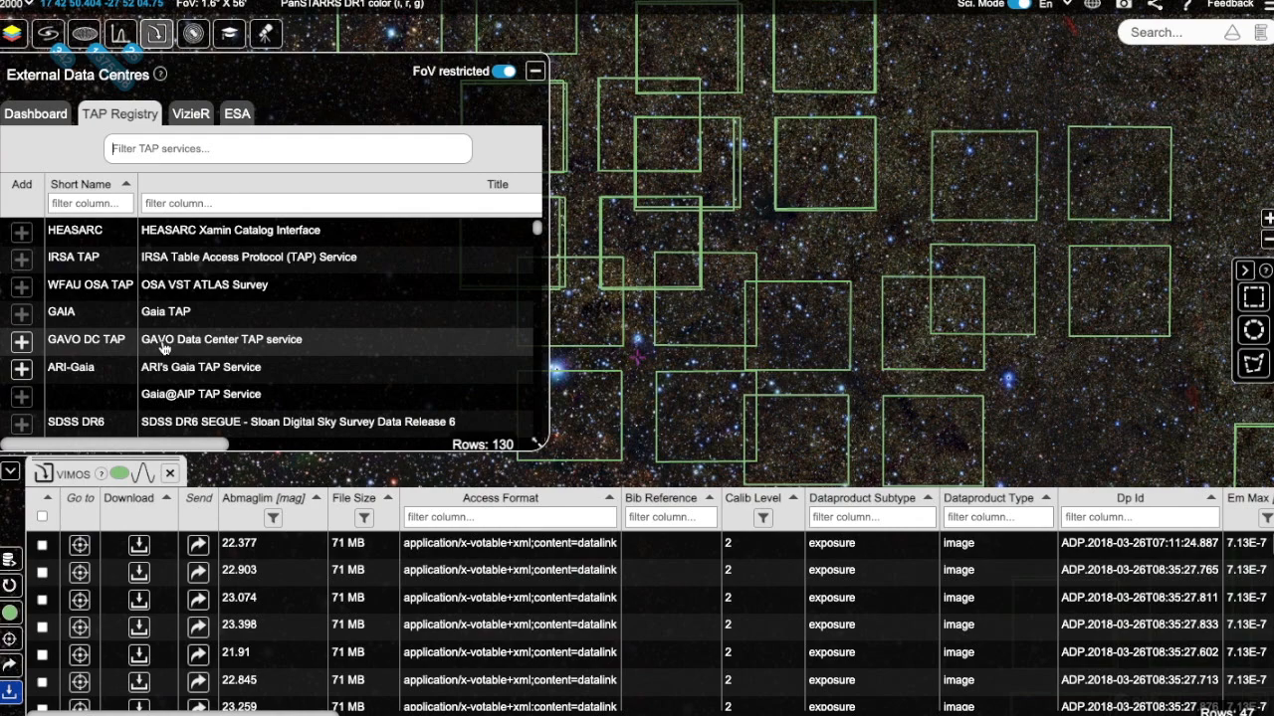
pyautogui.click(21, 343)
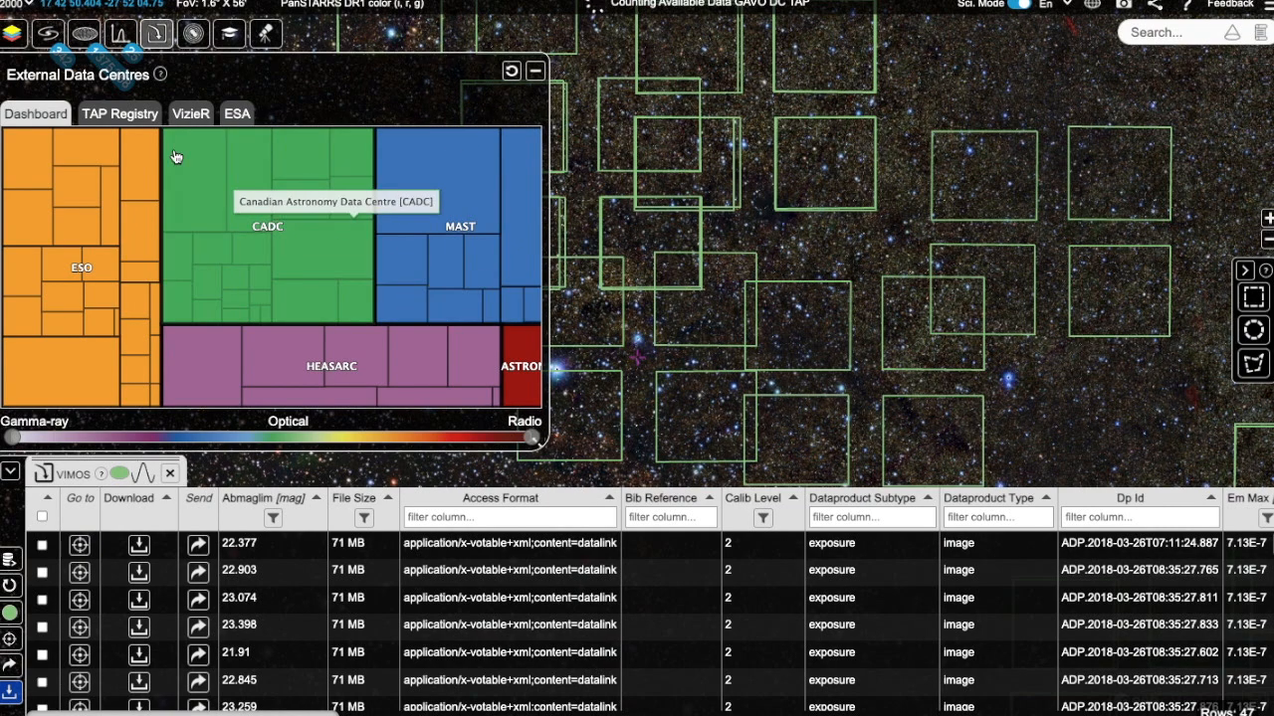
pyautogui.click(121, 113)
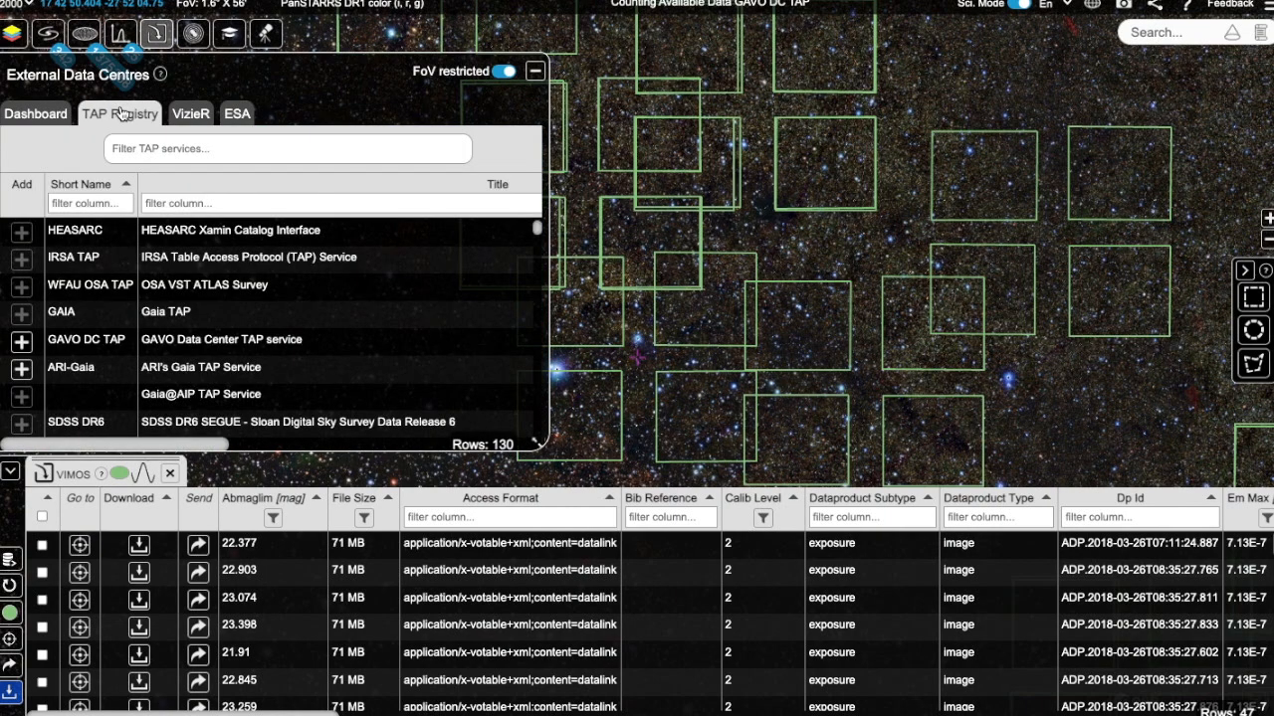
# Step: Add the ISO TAP service to the dashboard and return to the TAP Registry
pyautogui.scroll(-3, 105, 337)
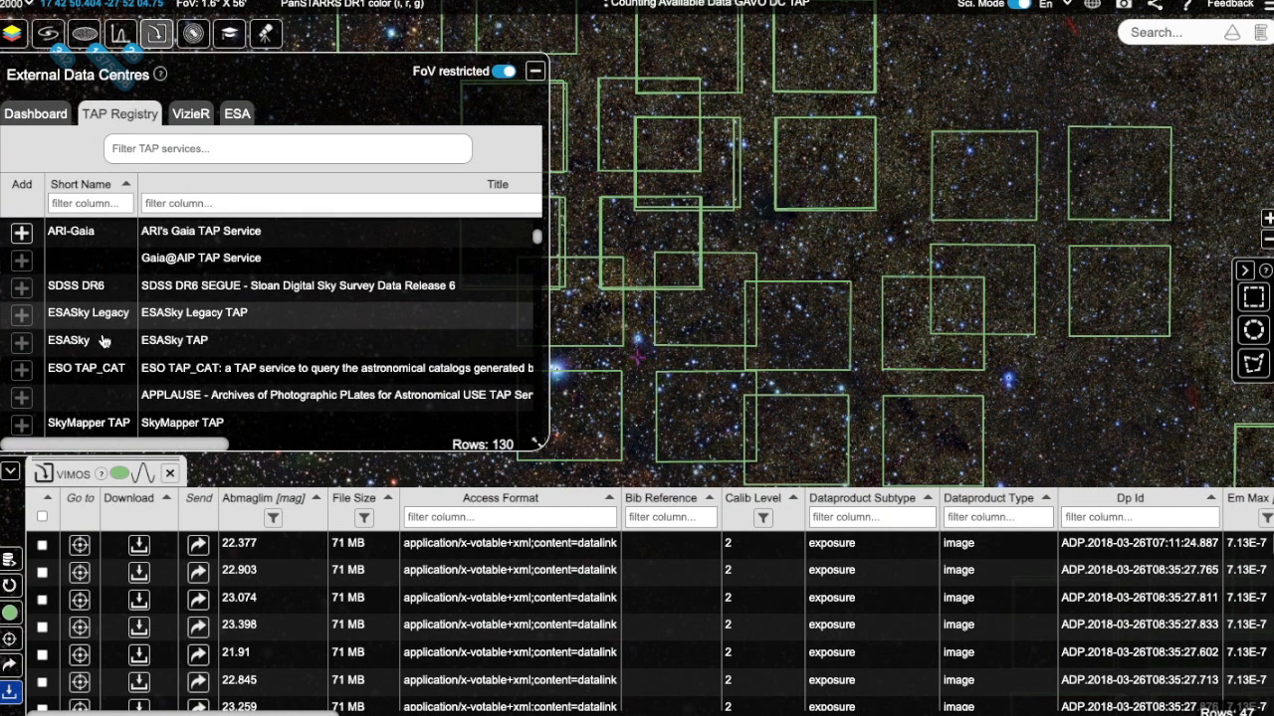
pyautogui.scroll(-2, 105, 337)
pyautogui.click(21, 310)
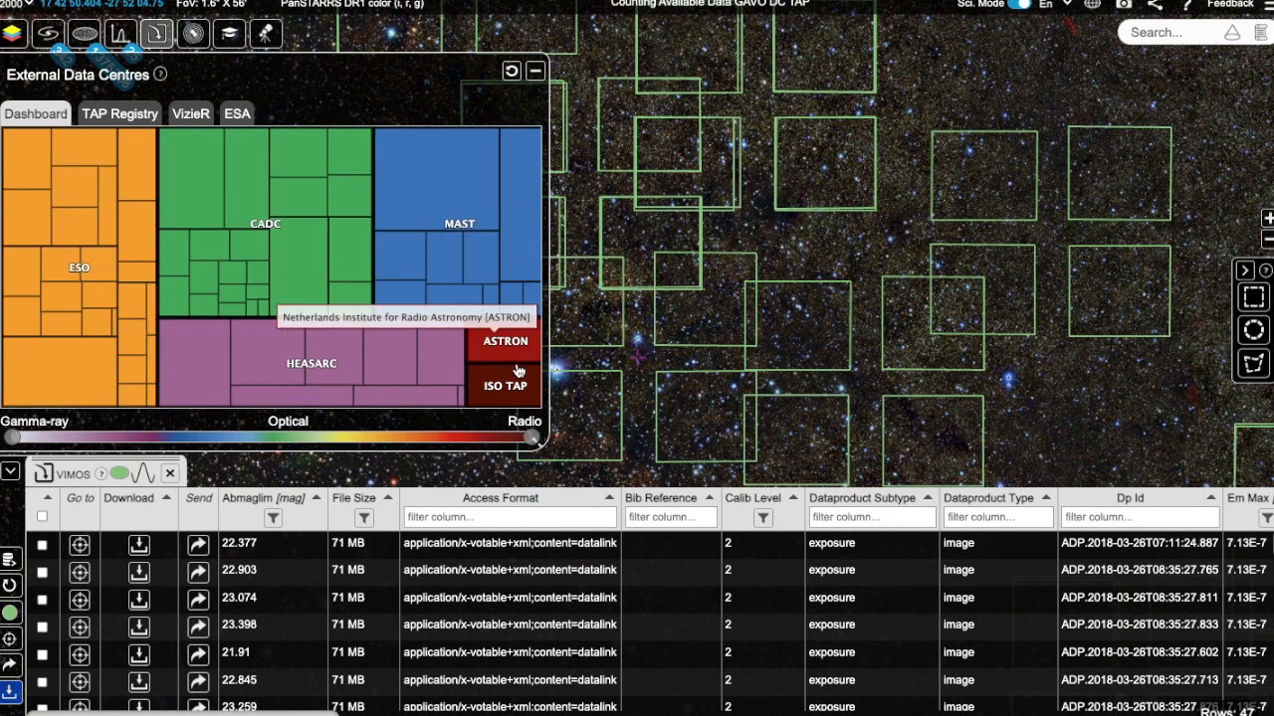
pyautogui.click(120, 113)
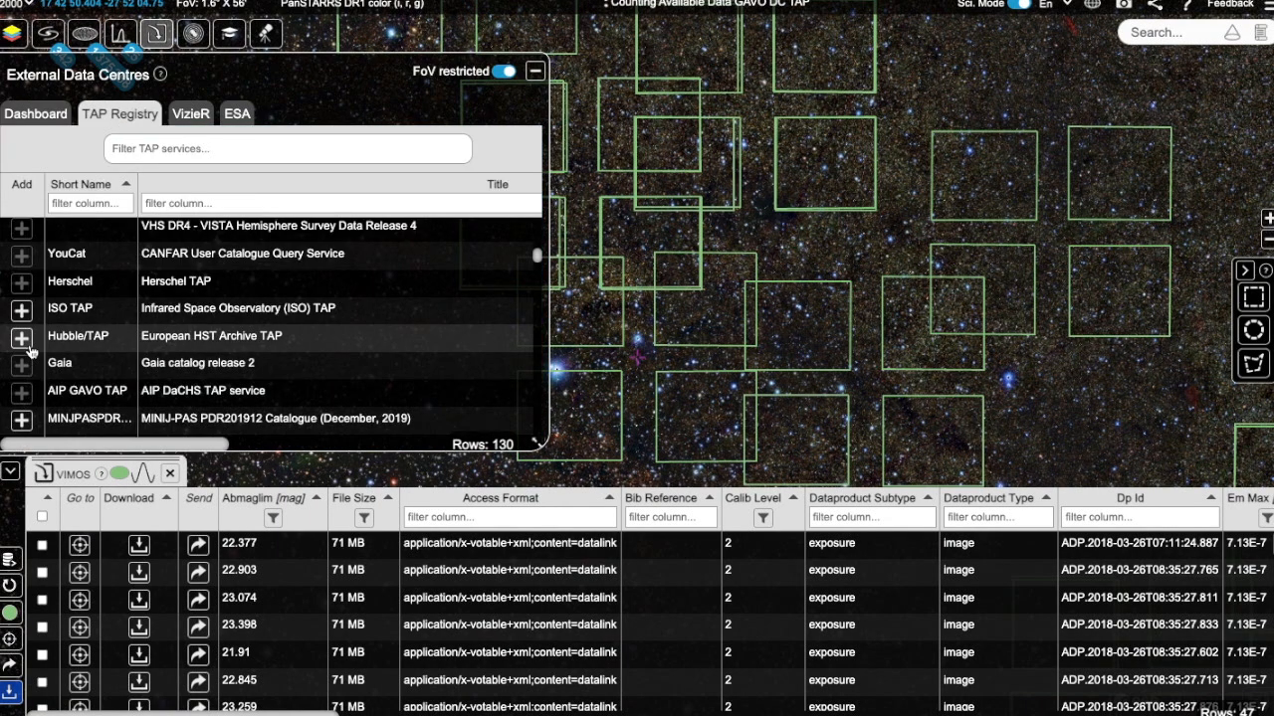
# Step: Add the Hubble/TAP service to the dashboard and return to the TAP Registry
pyautogui.scroll(-3, 22, 328)
pyautogui.scroll(2, 21, 299)
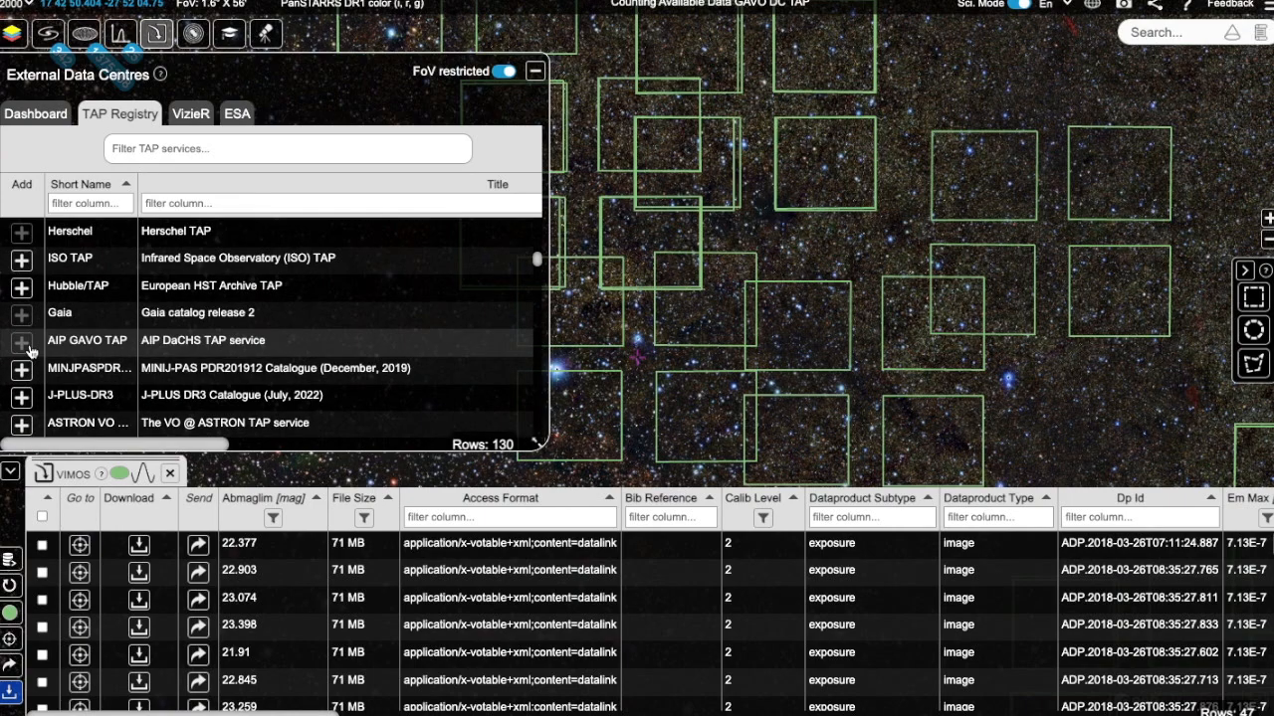
pyautogui.click(22, 287)
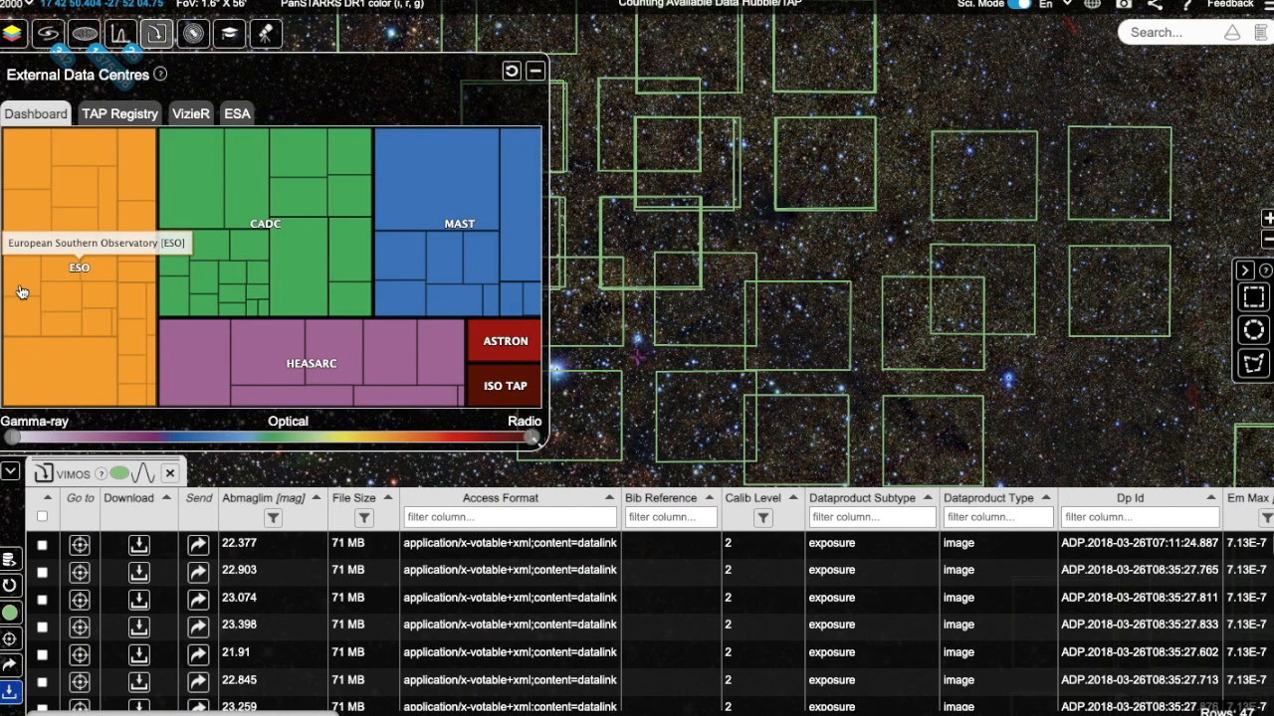
pyautogui.click(120, 114)
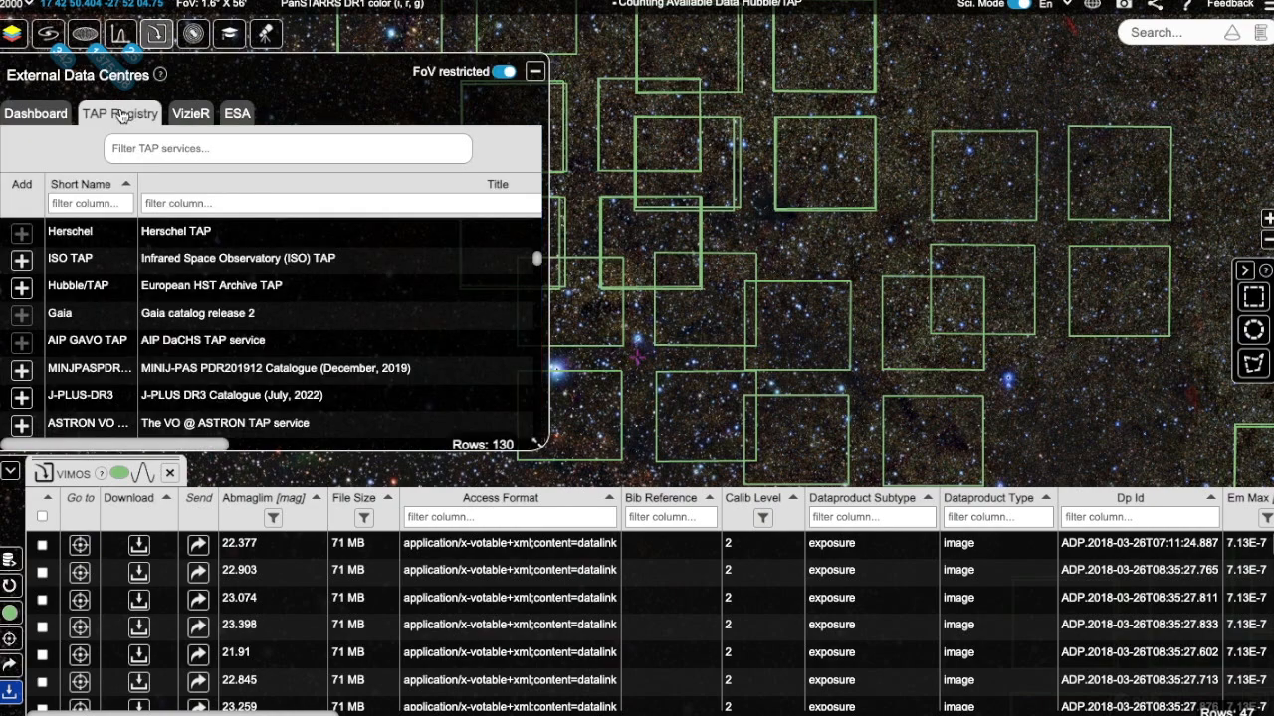
# Step: Search for the target M101 to move the sky view there
pyautogui.click(1161, 40)
pyautogui.write('M1')
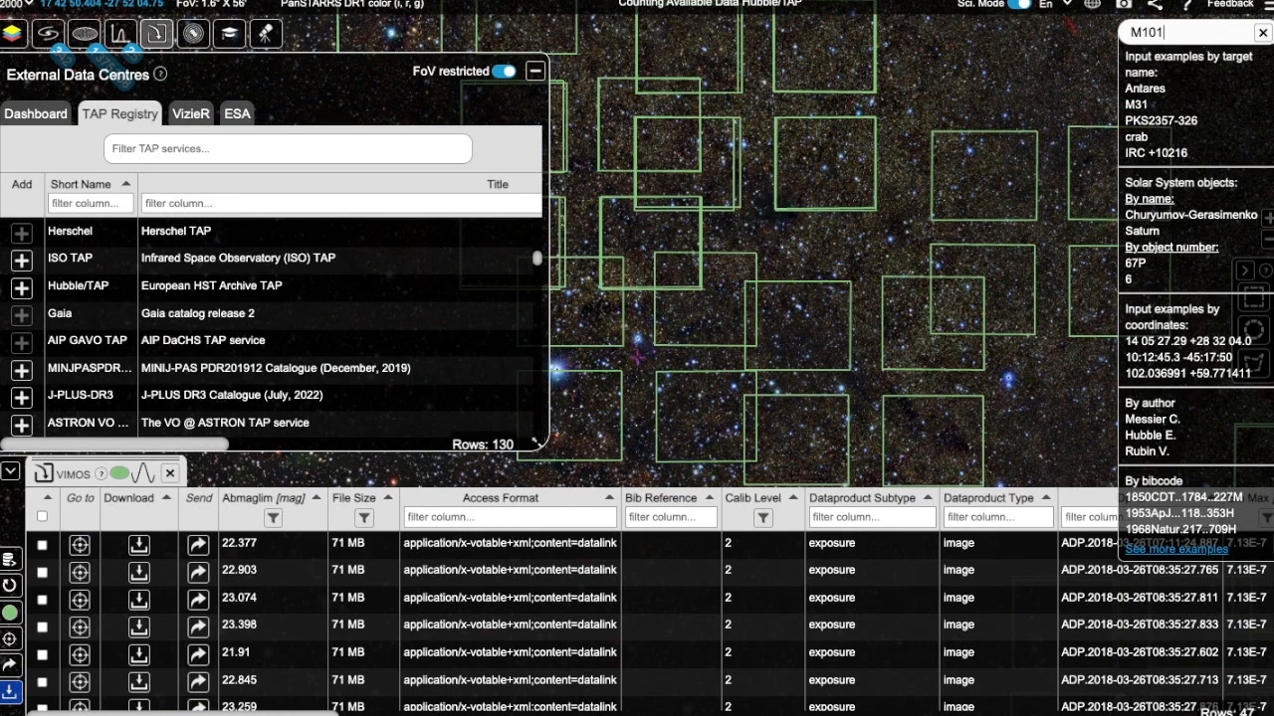
pyautogui.write('01')
pyautogui.press('Return')
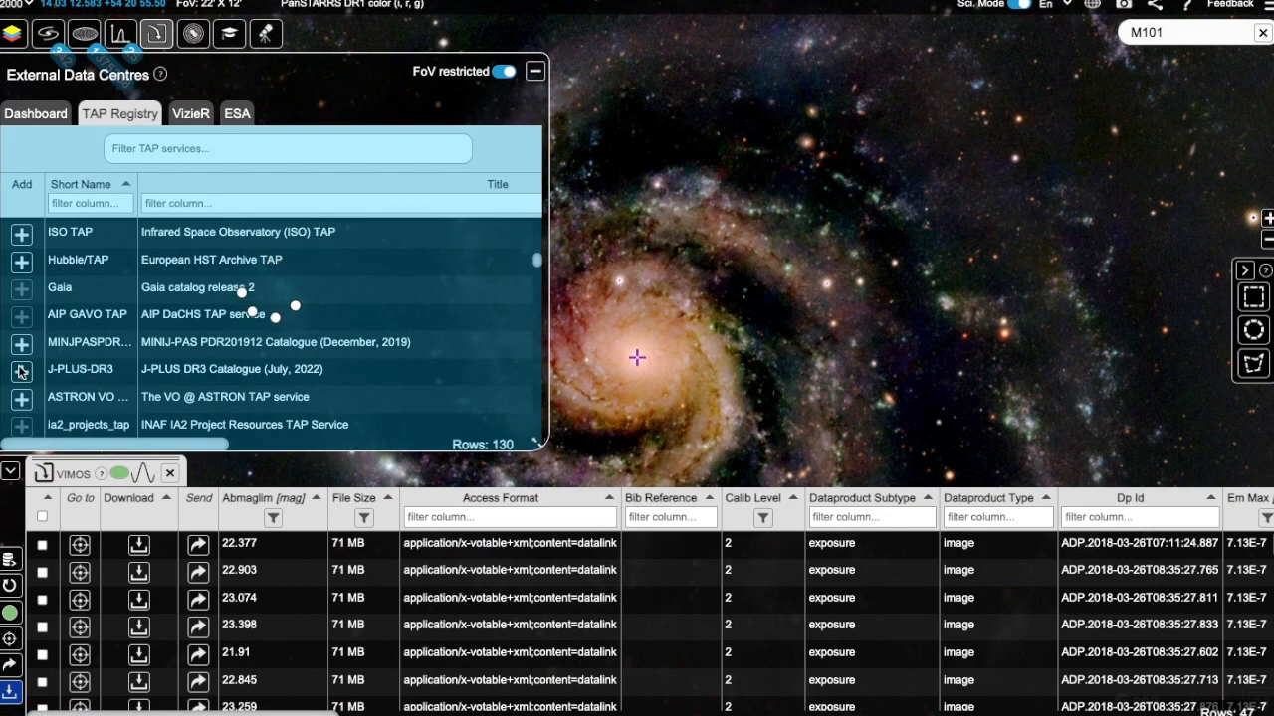
# Step: Load the J-PLUS-DR3 image observations from the dashboard
pyautogui.click(32, 110)
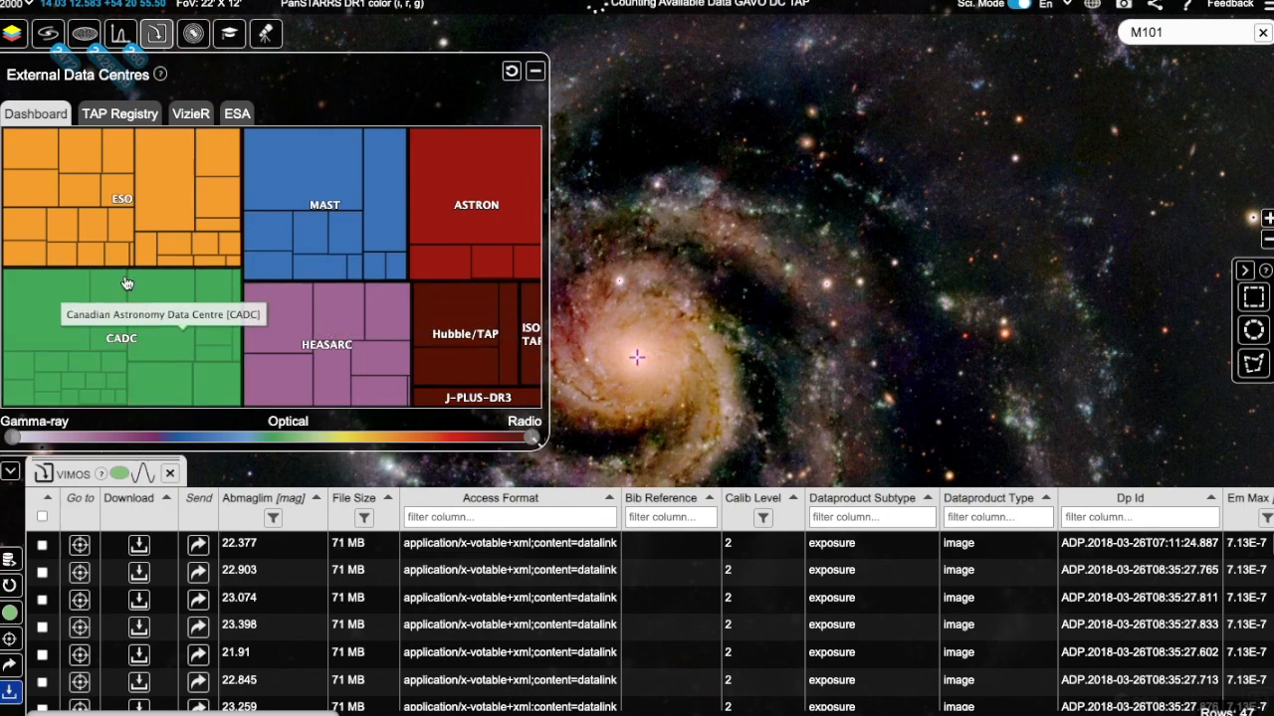
pyautogui.click(440, 396)
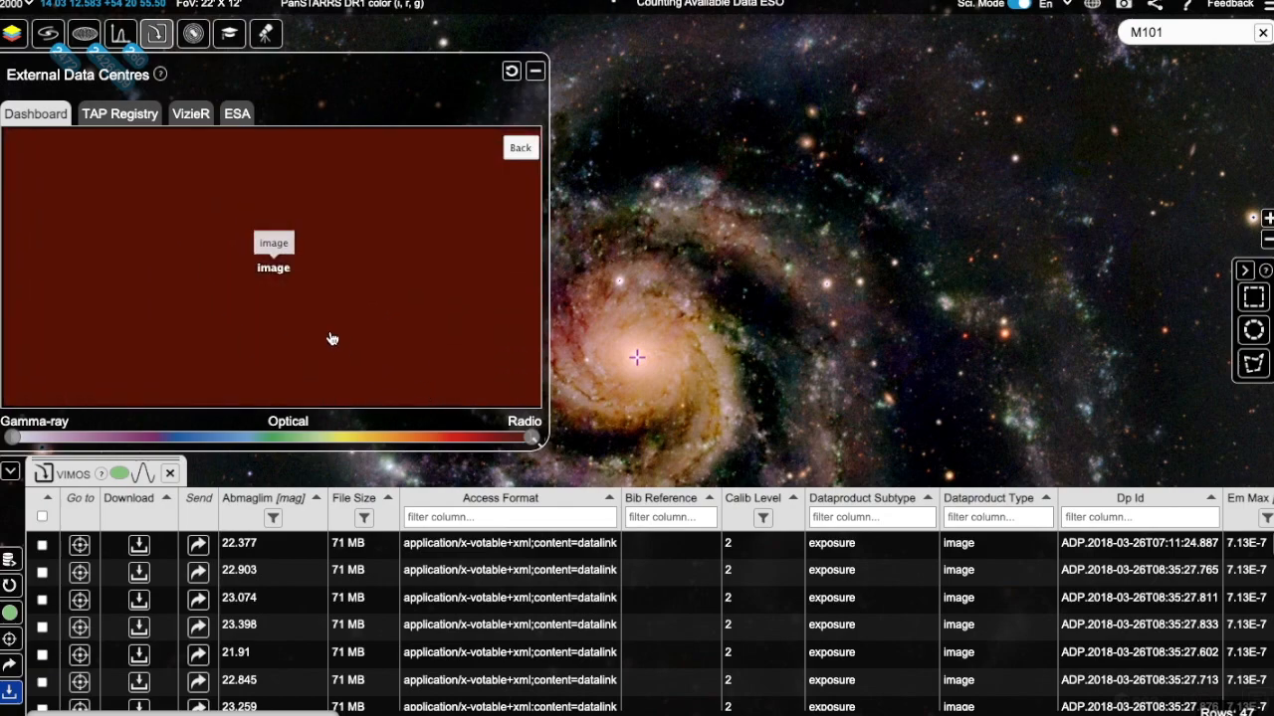
pyautogui.click(332, 338)
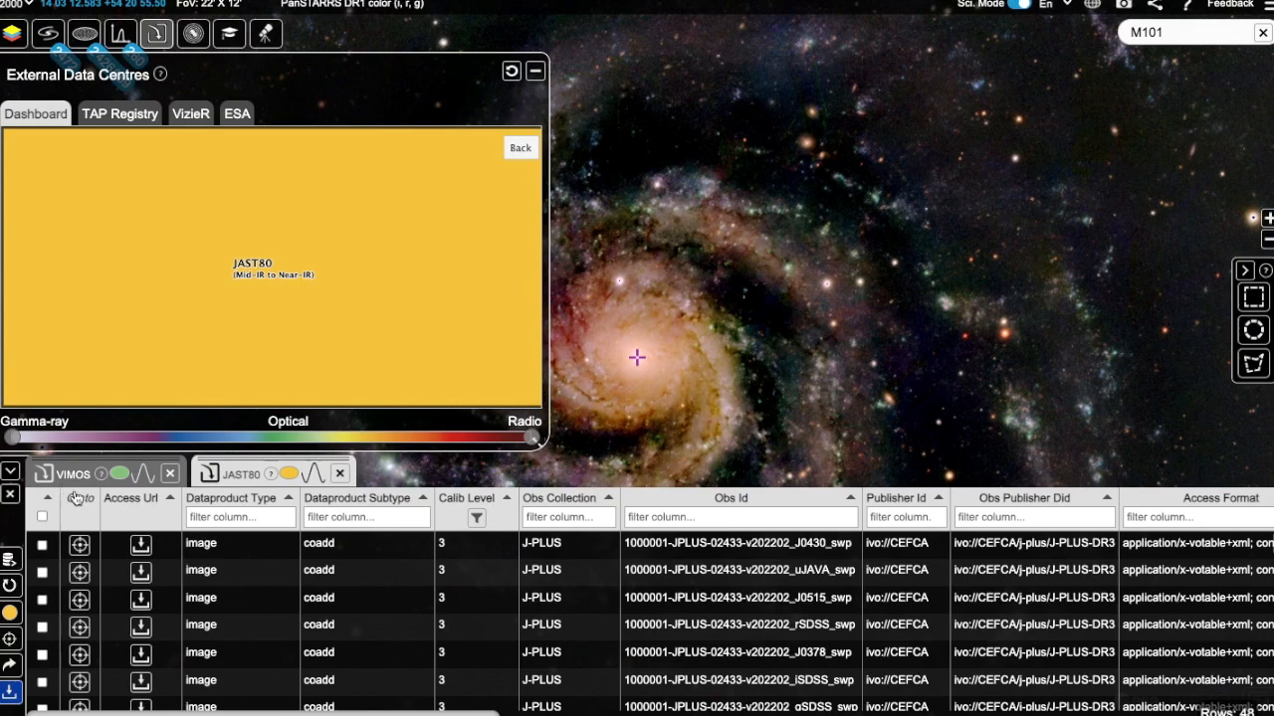
# Step: Return the dashboard to its top level and switch to the TAP Registry
pyautogui.click(519, 152)
pyautogui.click(519, 150)
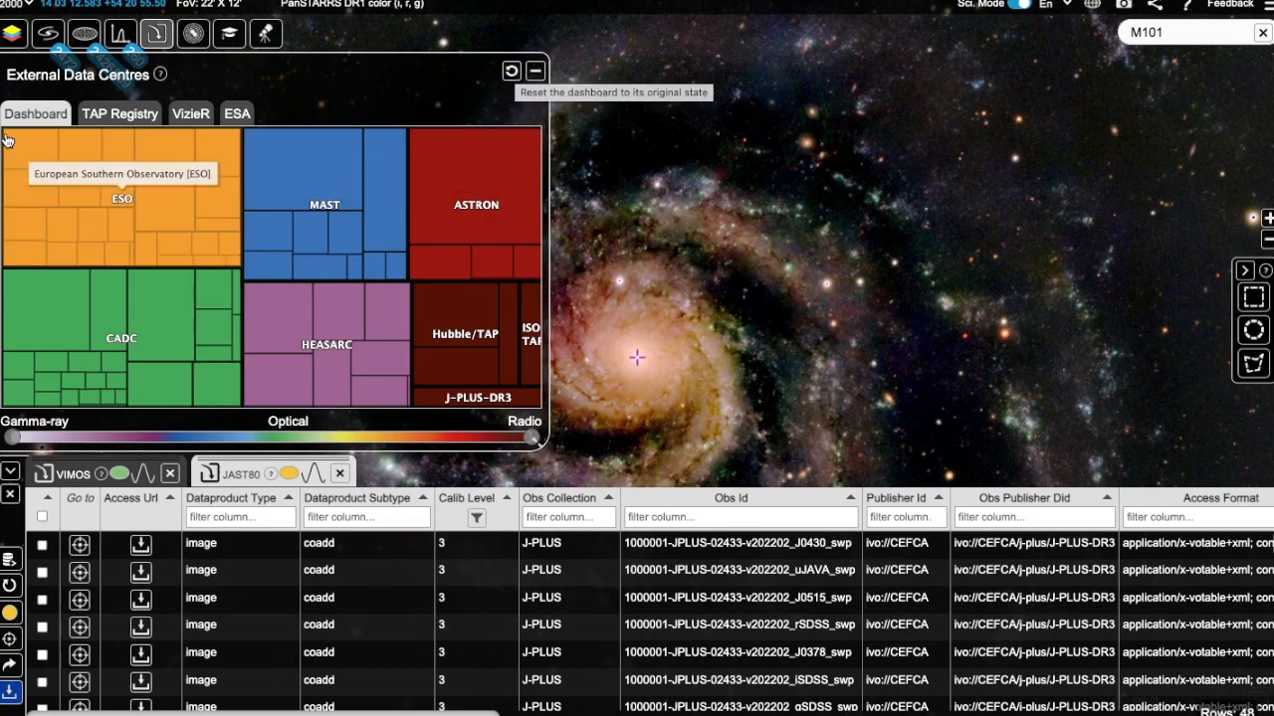
pyautogui.click(117, 116)
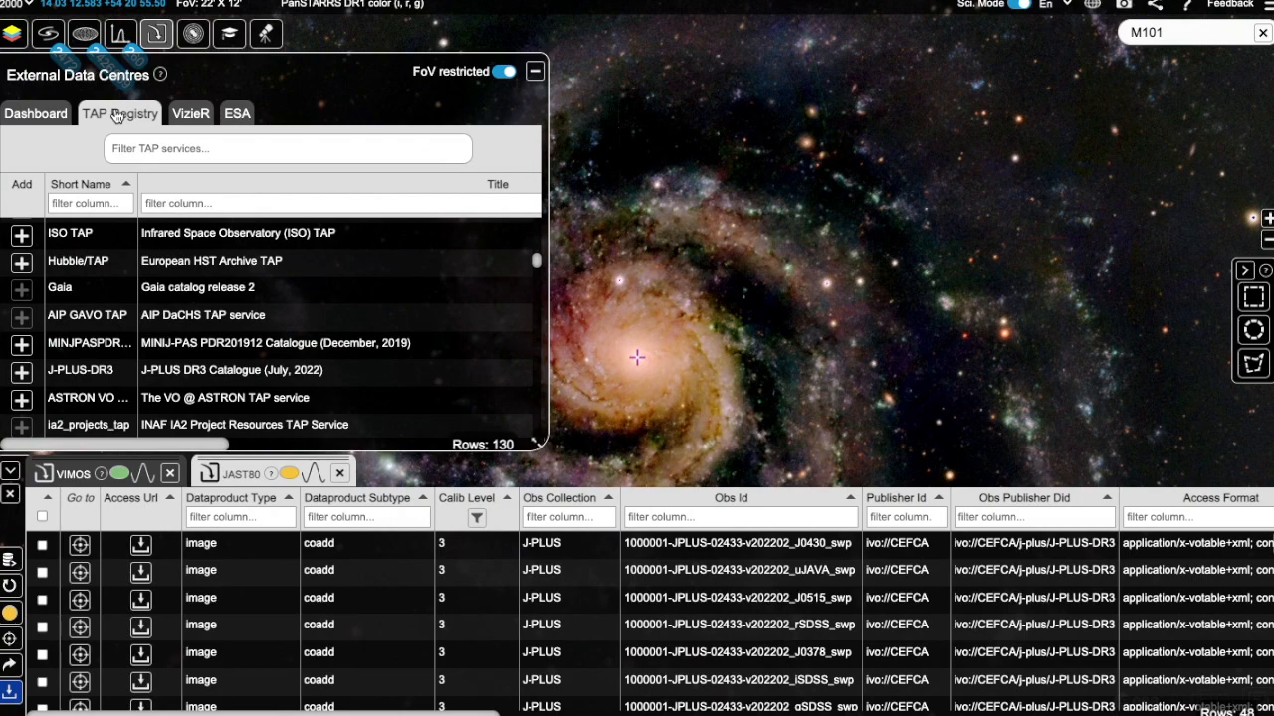
# Step: Open the table list of the TAPVizieR service and go back to the service list
pyautogui.scroll(6, 100, 358)
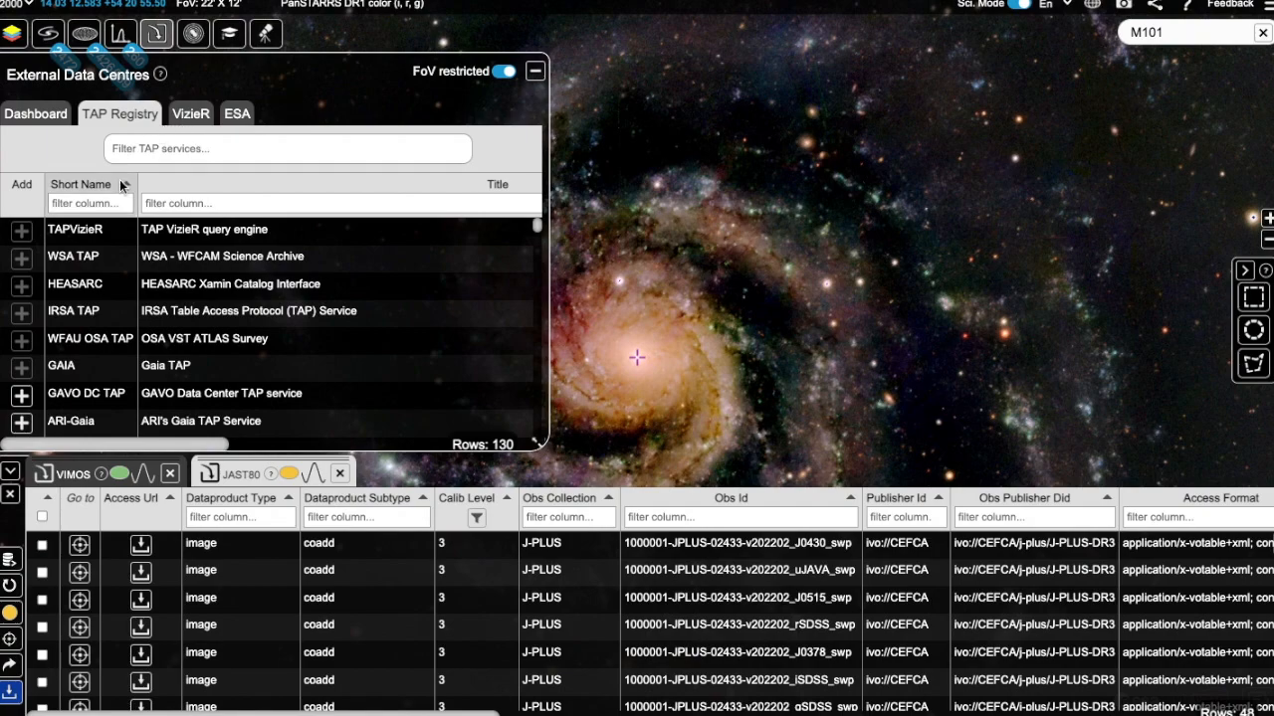
pyautogui.click(154, 231)
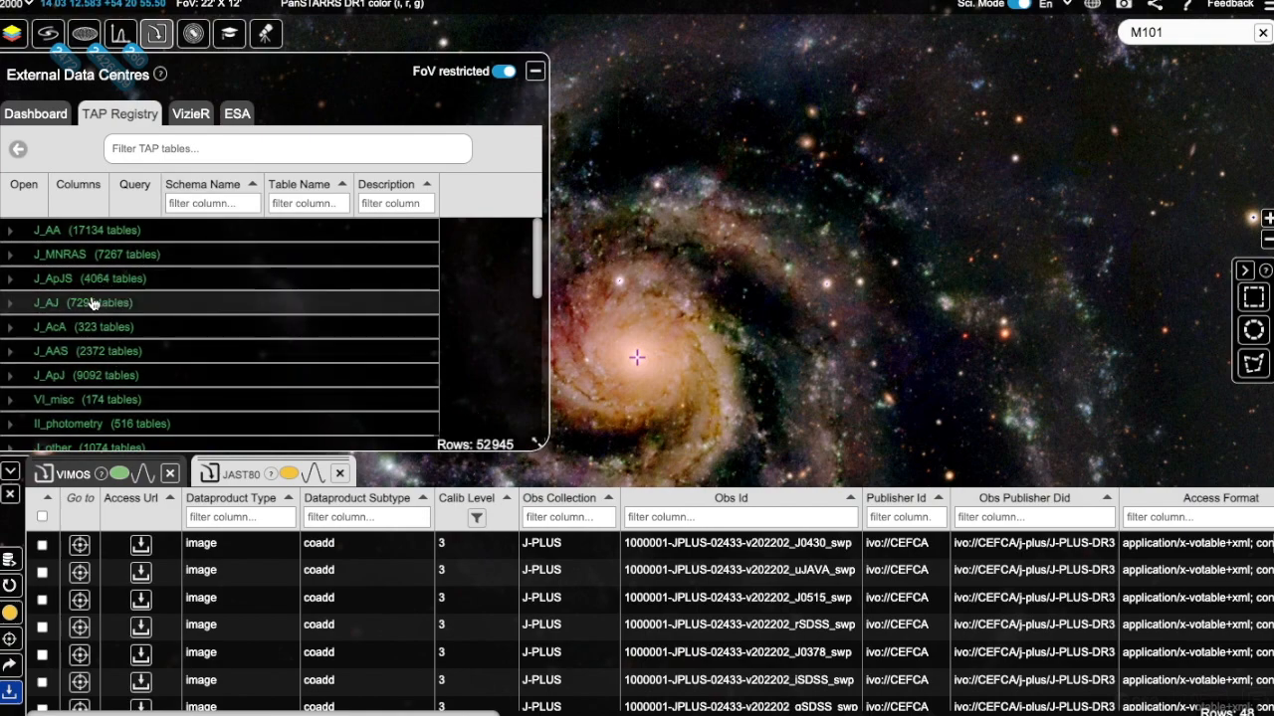
pyautogui.click(18, 148)
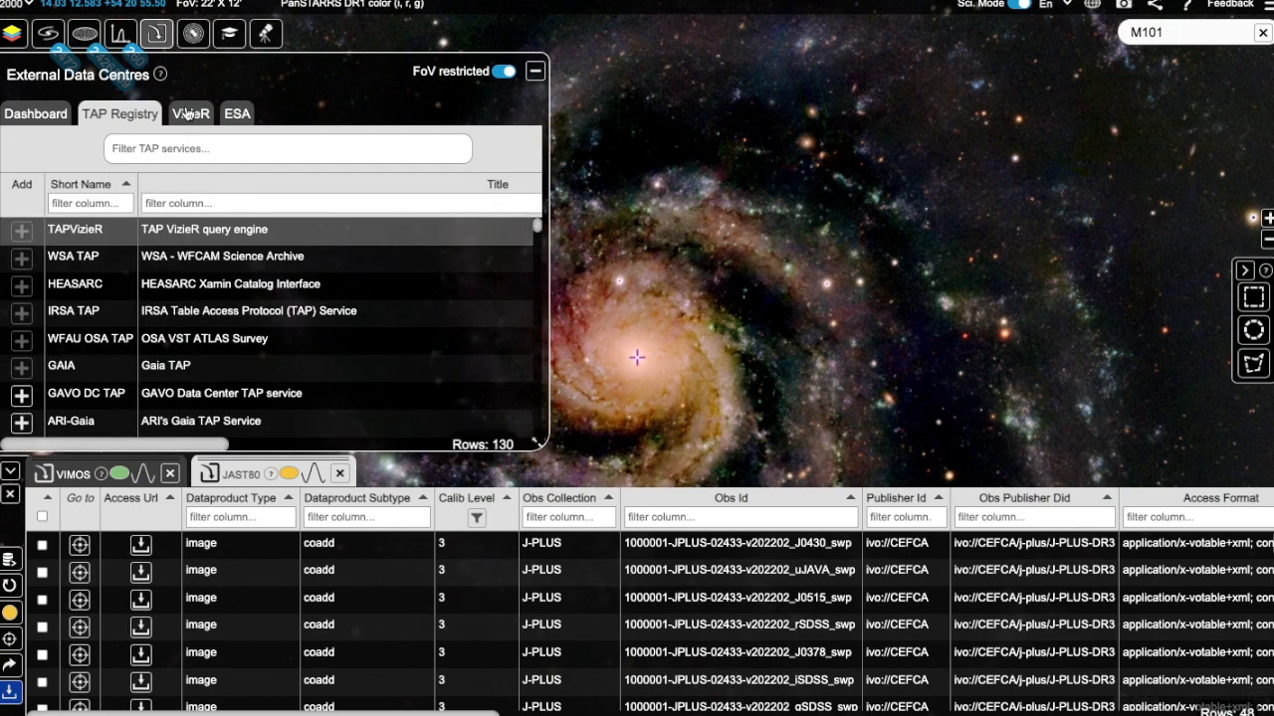
# Step: Open the VizieR tab and expand the J_AAS schema to browse its tables
pyautogui.click(188, 115)
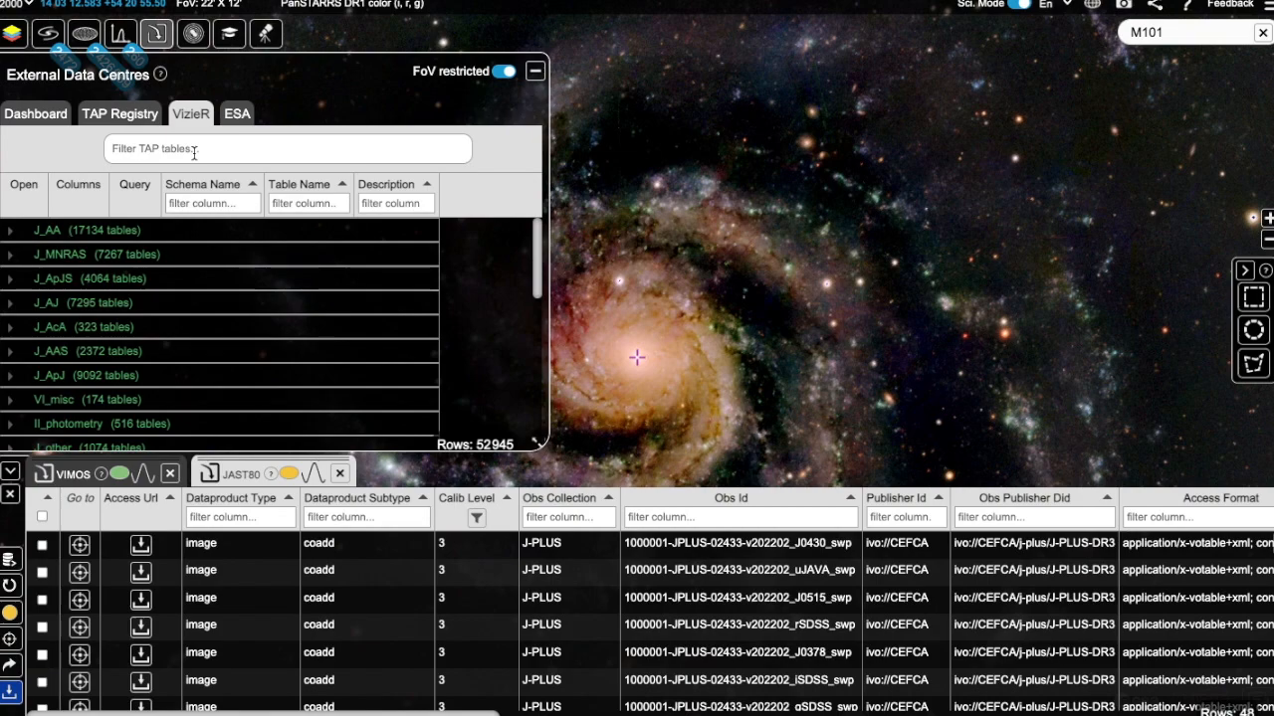
pyautogui.click(194, 153)
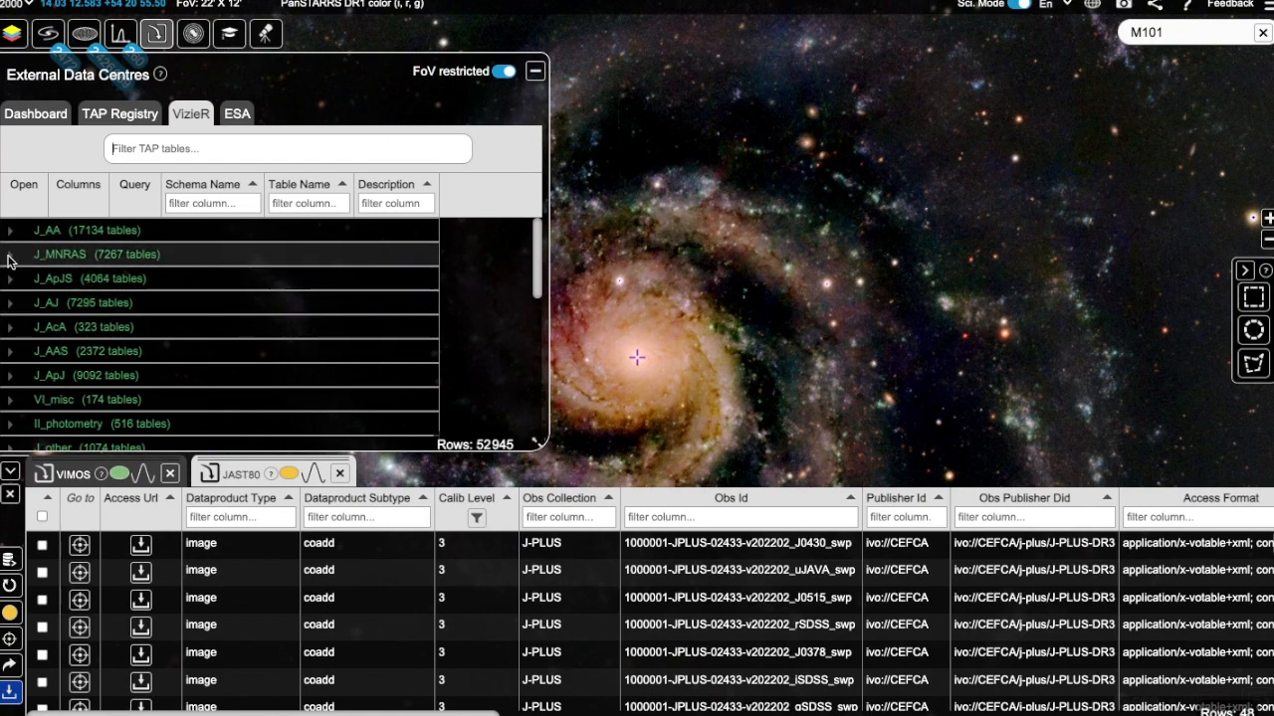
pyautogui.click(11, 354)
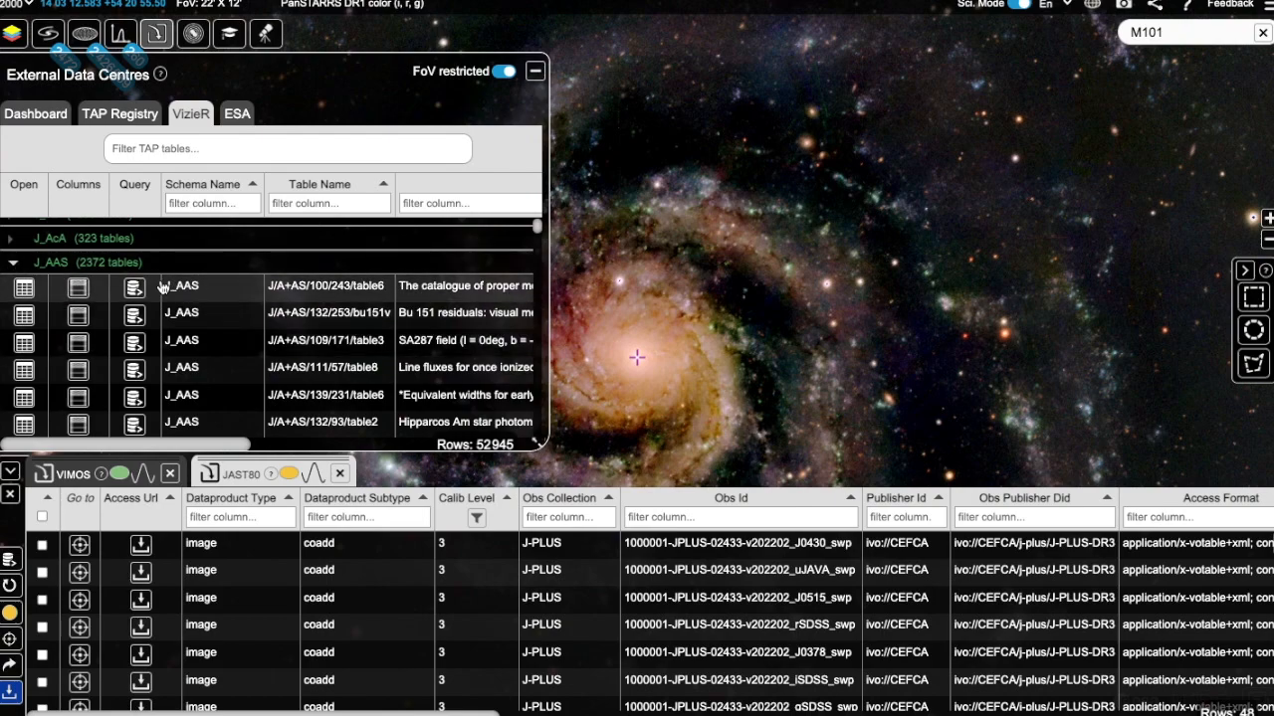
pyautogui.hscroll(4, 290, 316)
pyautogui.hscroll(3, 289, 316)
pyautogui.hscroll(-7, 289, 316)
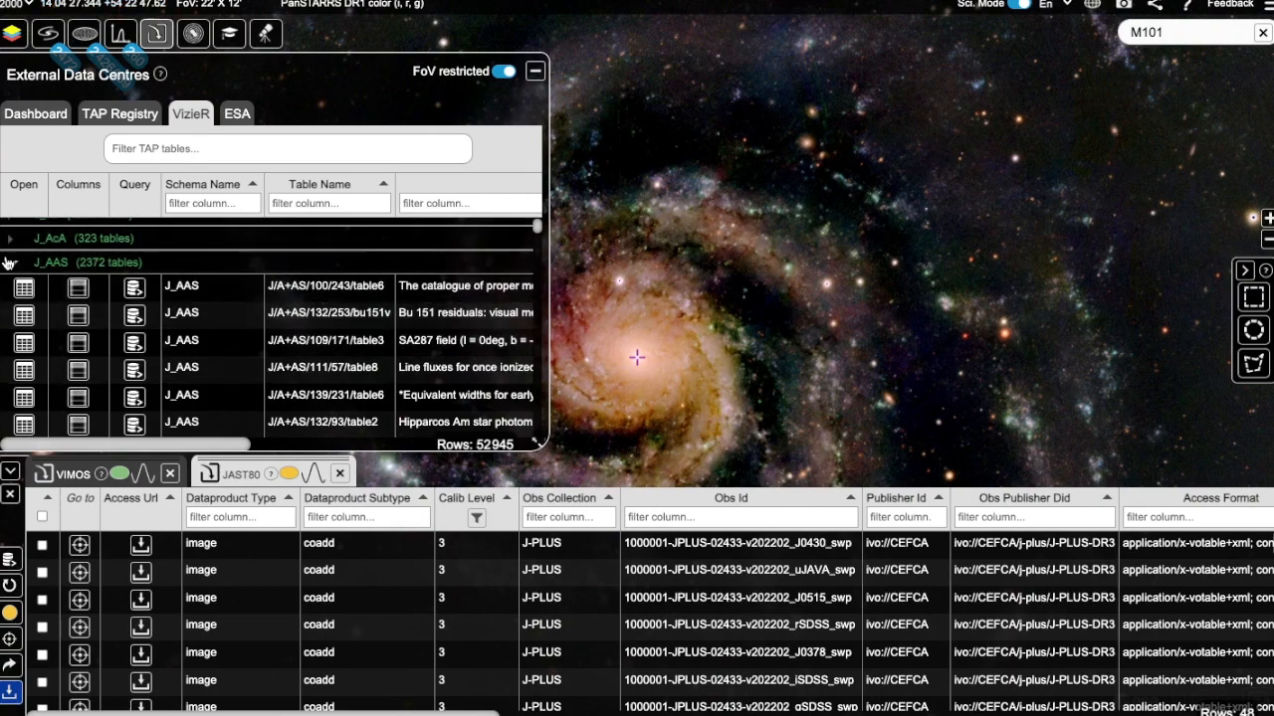
# Step: Filter the VizieR tables for "spiral galaxies"
pyautogui.click(141, 148)
pyautogui.write('spiral galaxies')
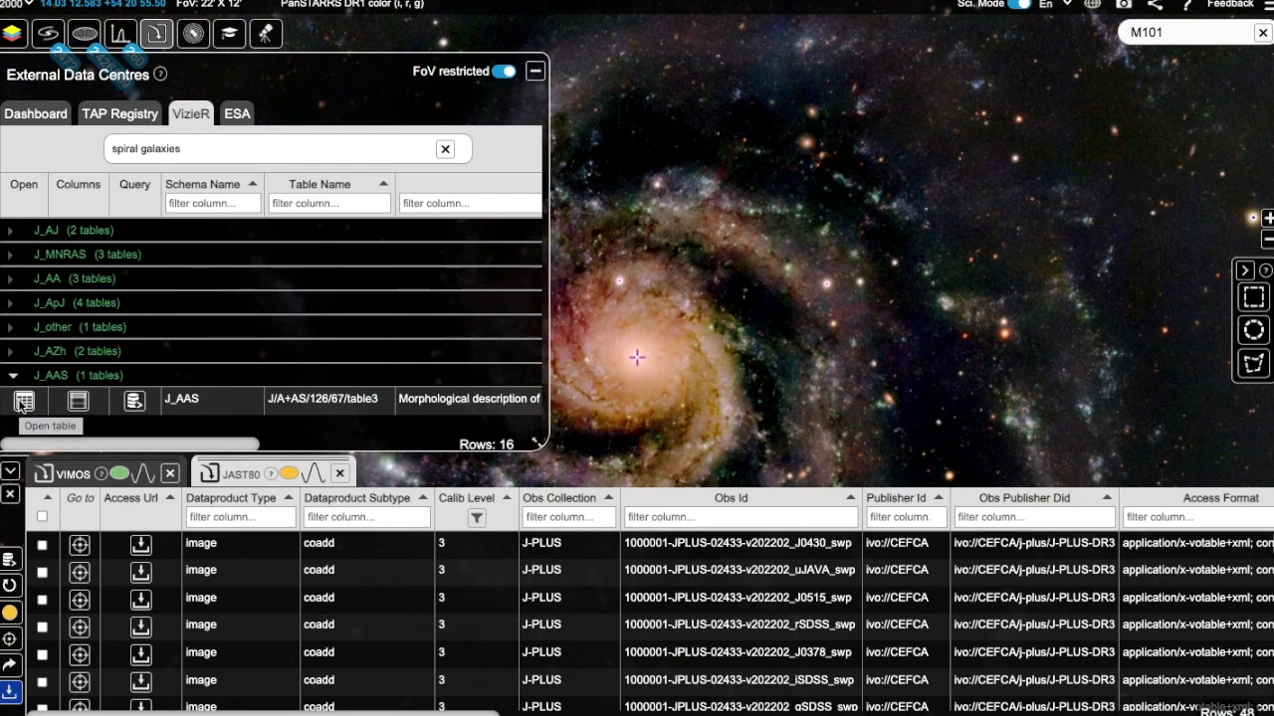
pyautogui.click(20, 403)
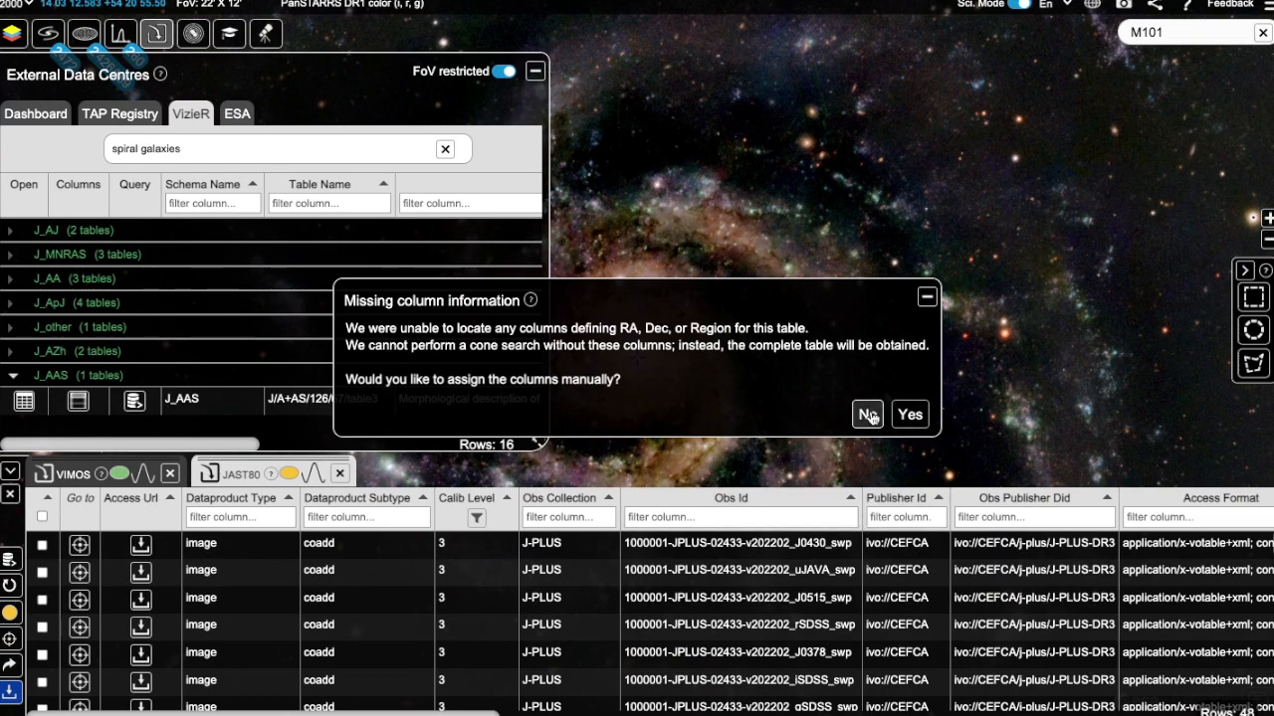
pyautogui.click(910, 415)
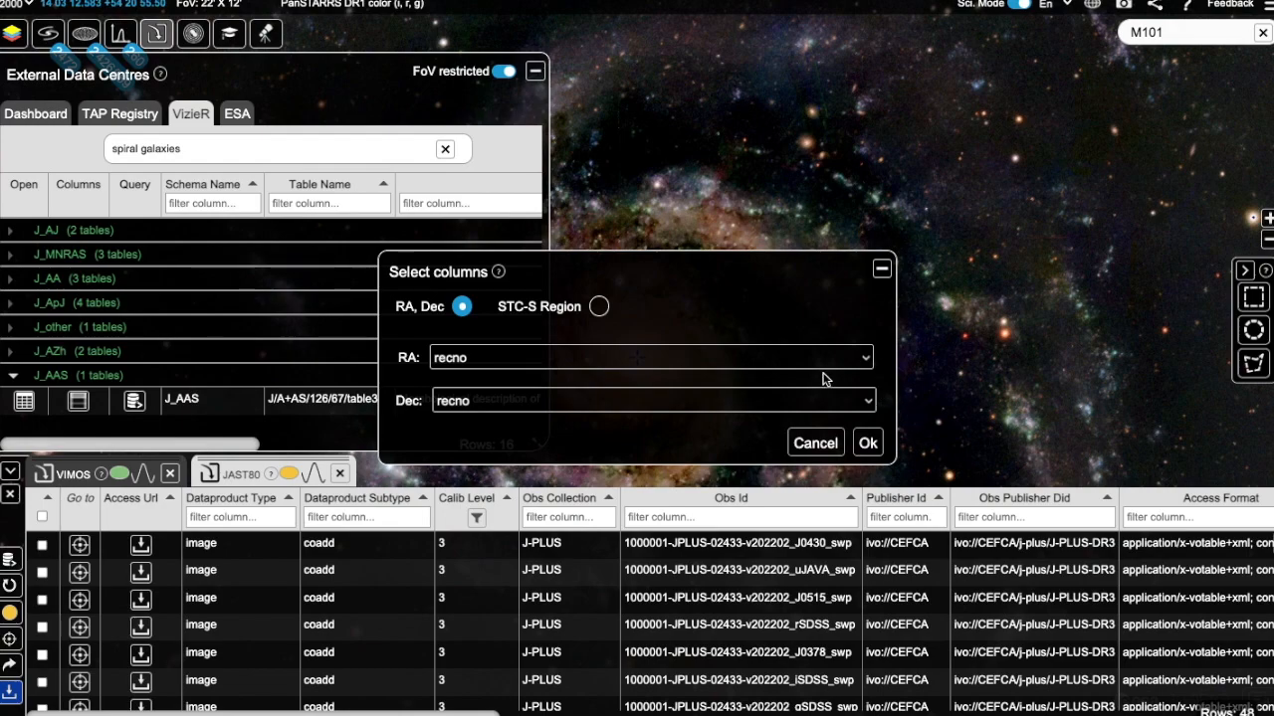
pyautogui.click(844, 363)
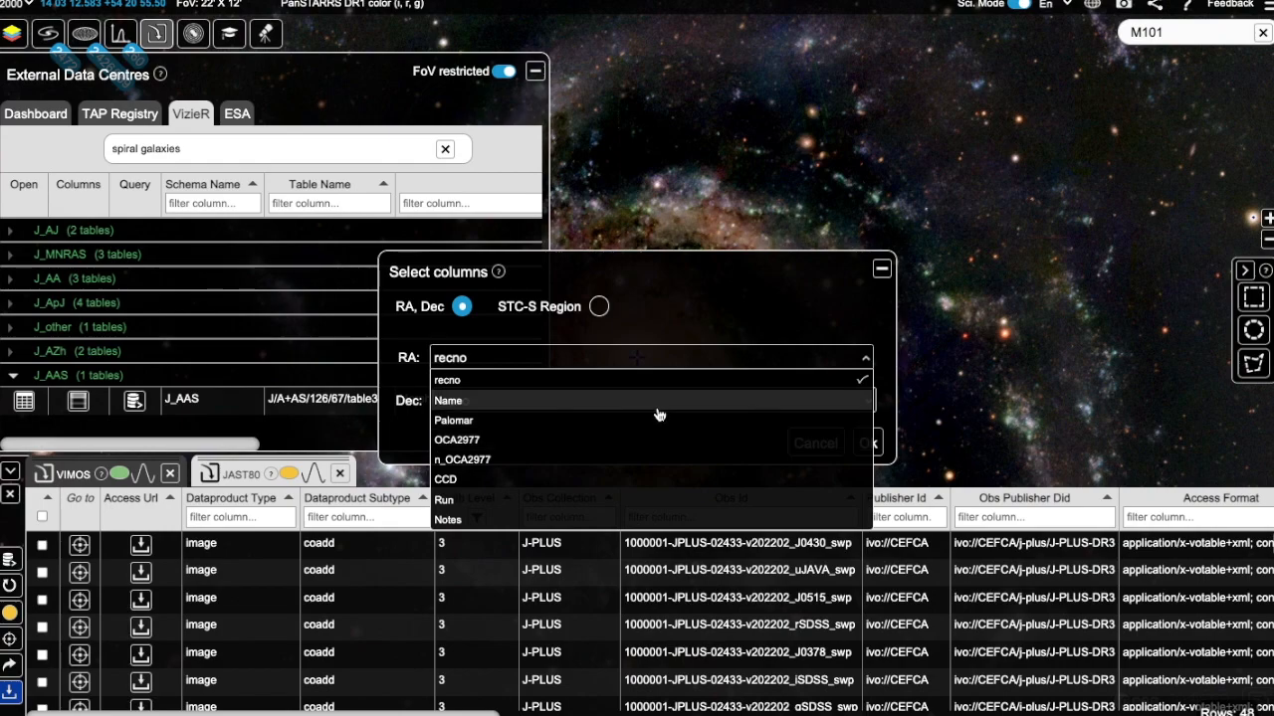
pyautogui.click(880, 268)
pyautogui.click(881, 269)
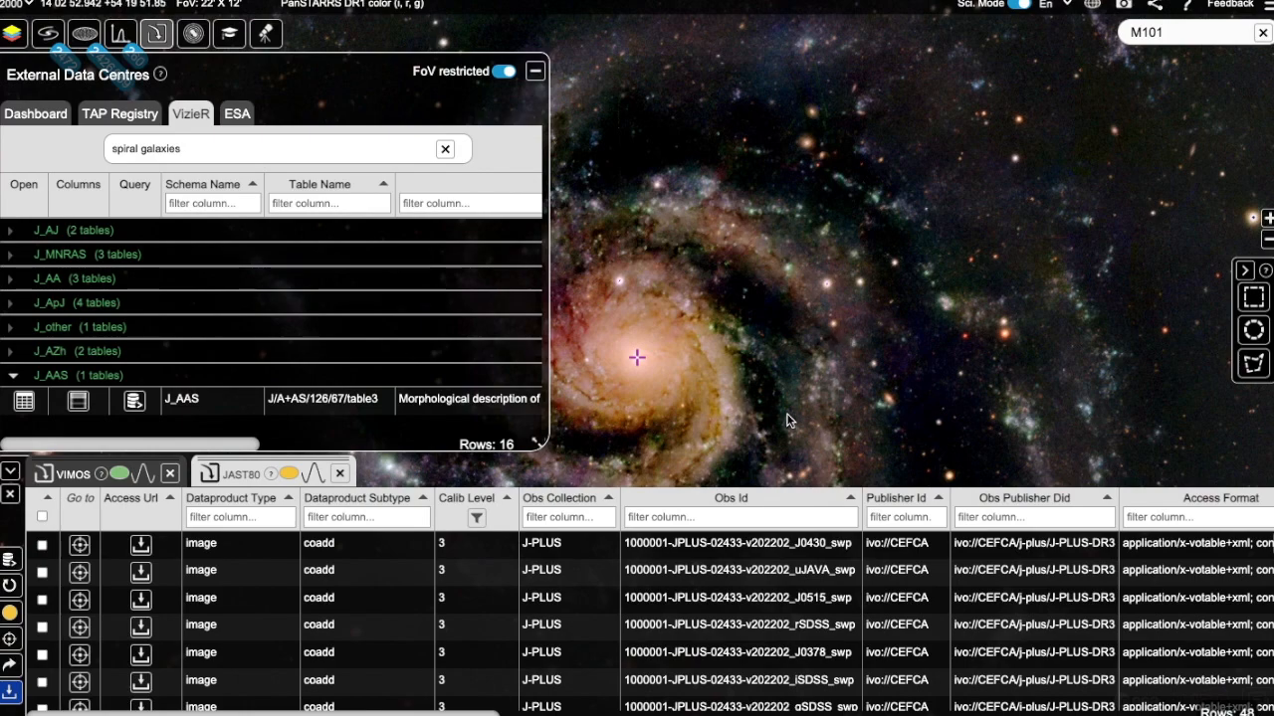
# Step: Open the J_AAS table J/A+AS/126/67/table3 without assigning coordinate columns manually
pyautogui.click(24, 400)
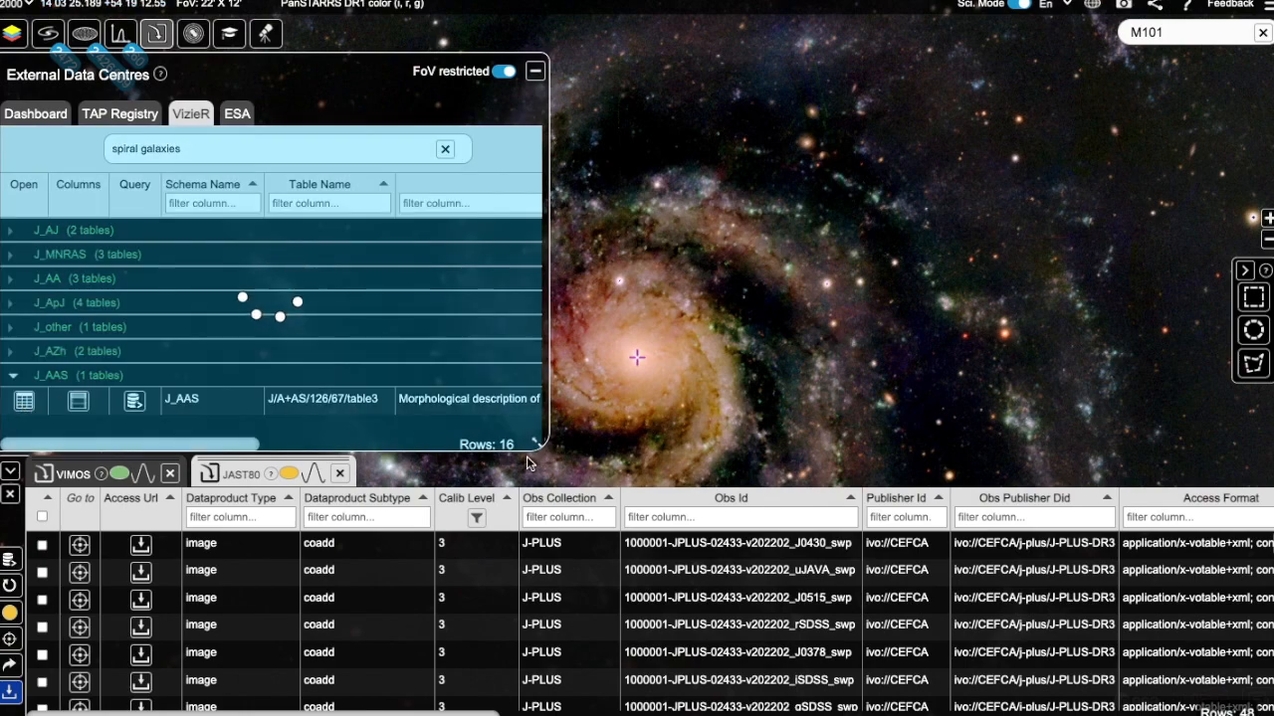
pyautogui.click(867, 414)
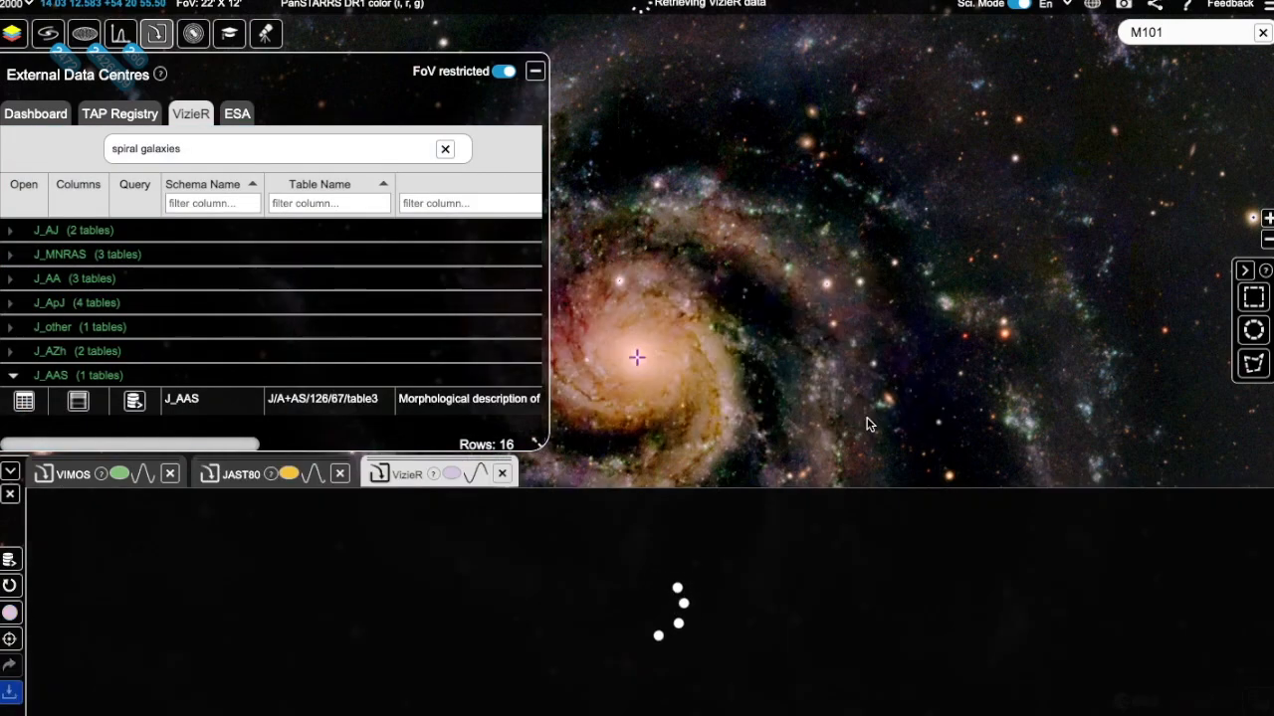
# Step: Expand the J_AJ schema and open the J/AJ/127/704/table6 table without assigning coordinate columns
pyautogui.click(9, 235)
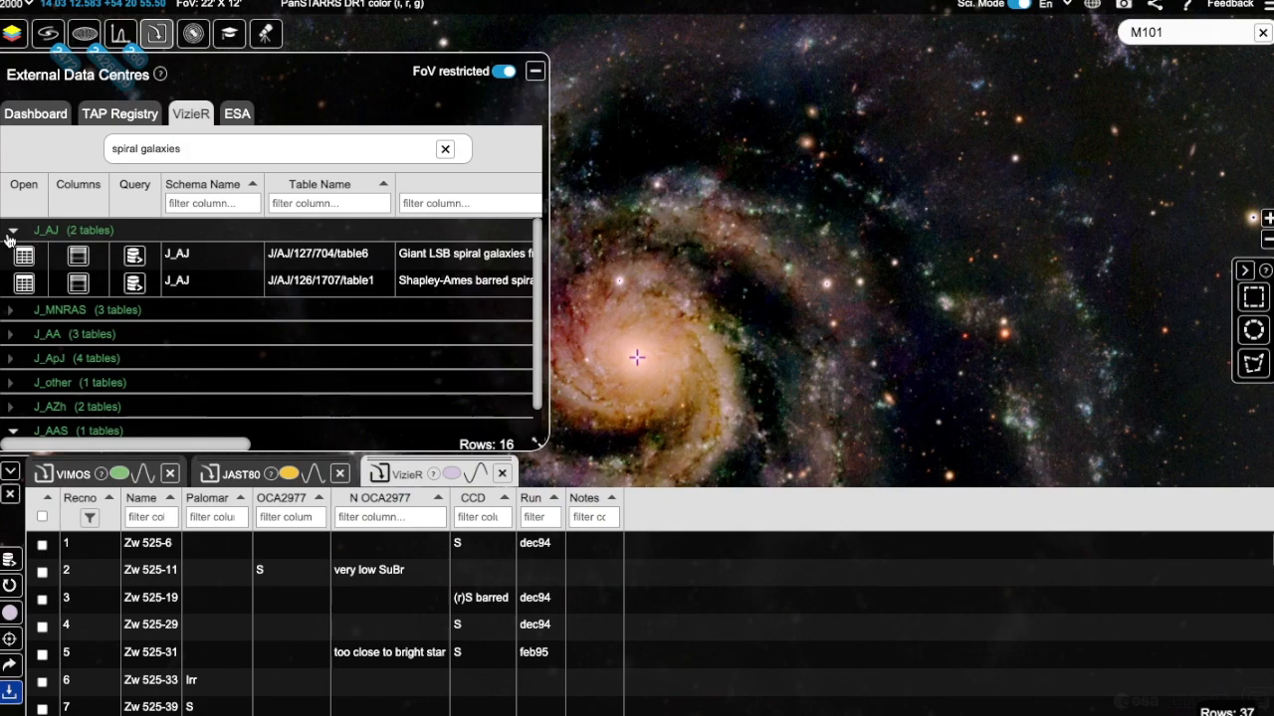
pyautogui.click(23, 256)
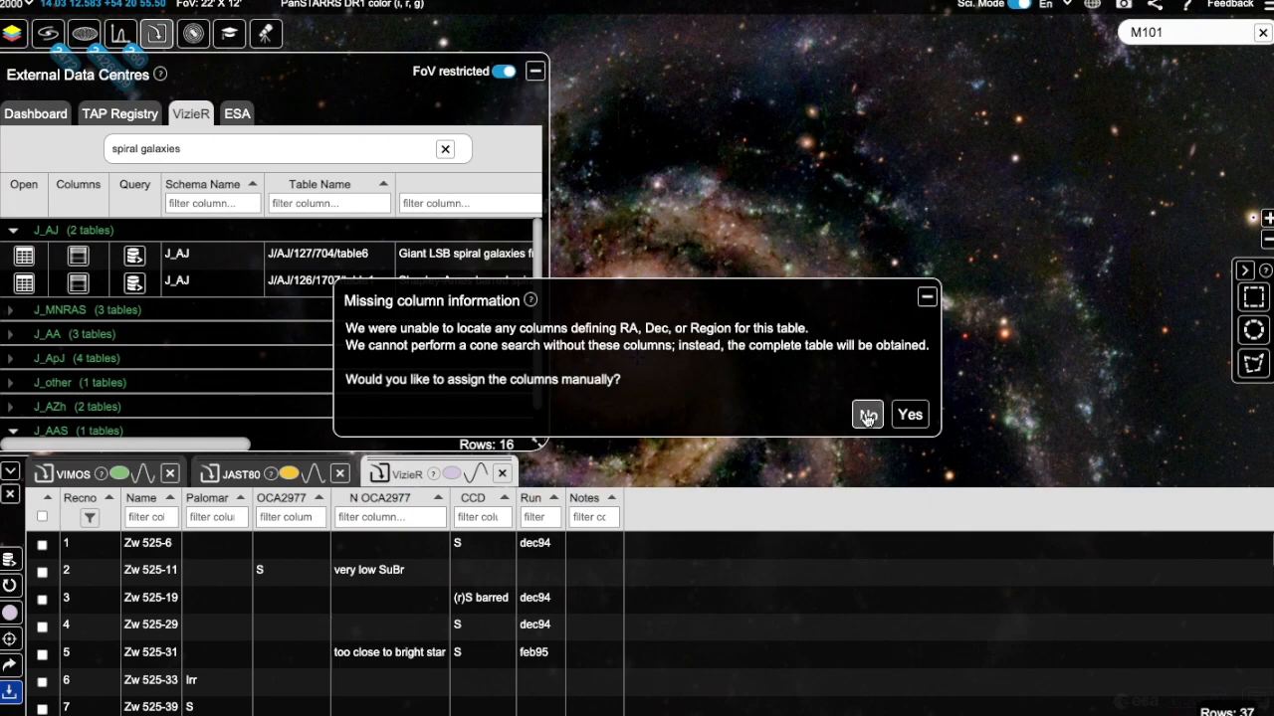
pyautogui.click(864, 414)
# Step: Open the Shapley-Ames barred spirals table J/AJ/126/1707/table1 with the FoV restriction turned off
pyautogui.click(24, 282)
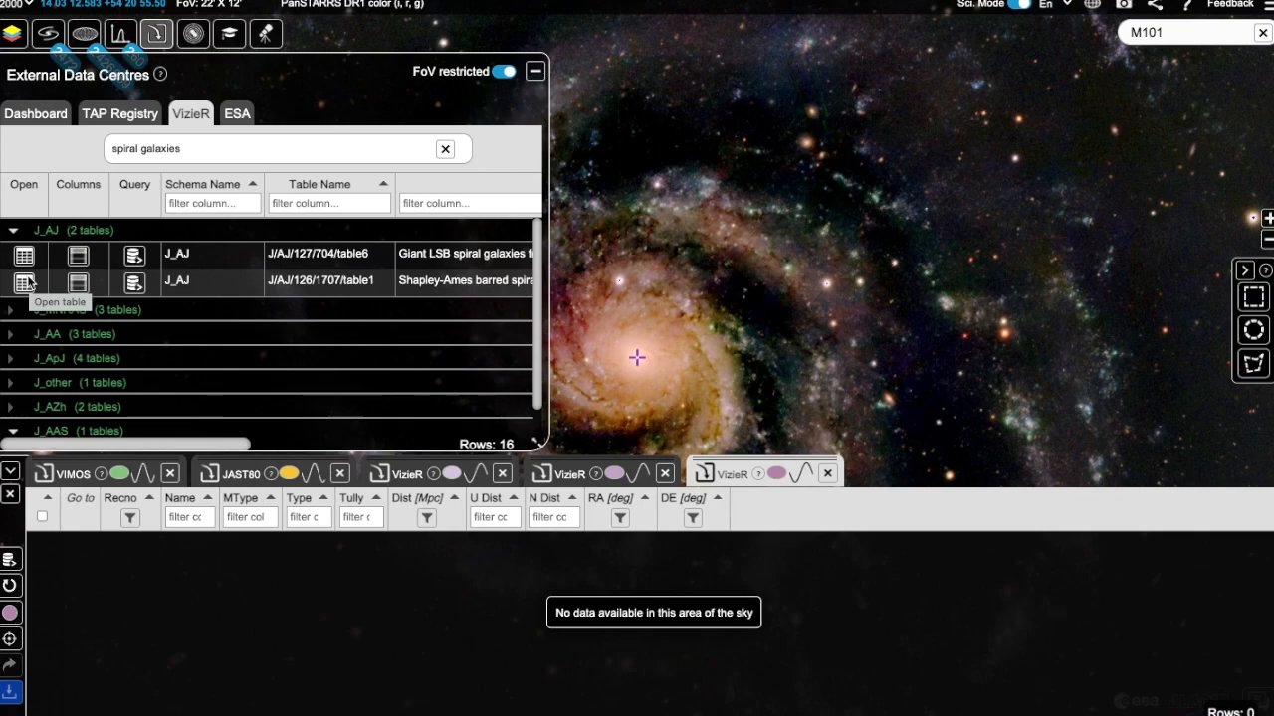
pyautogui.click(506, 71)
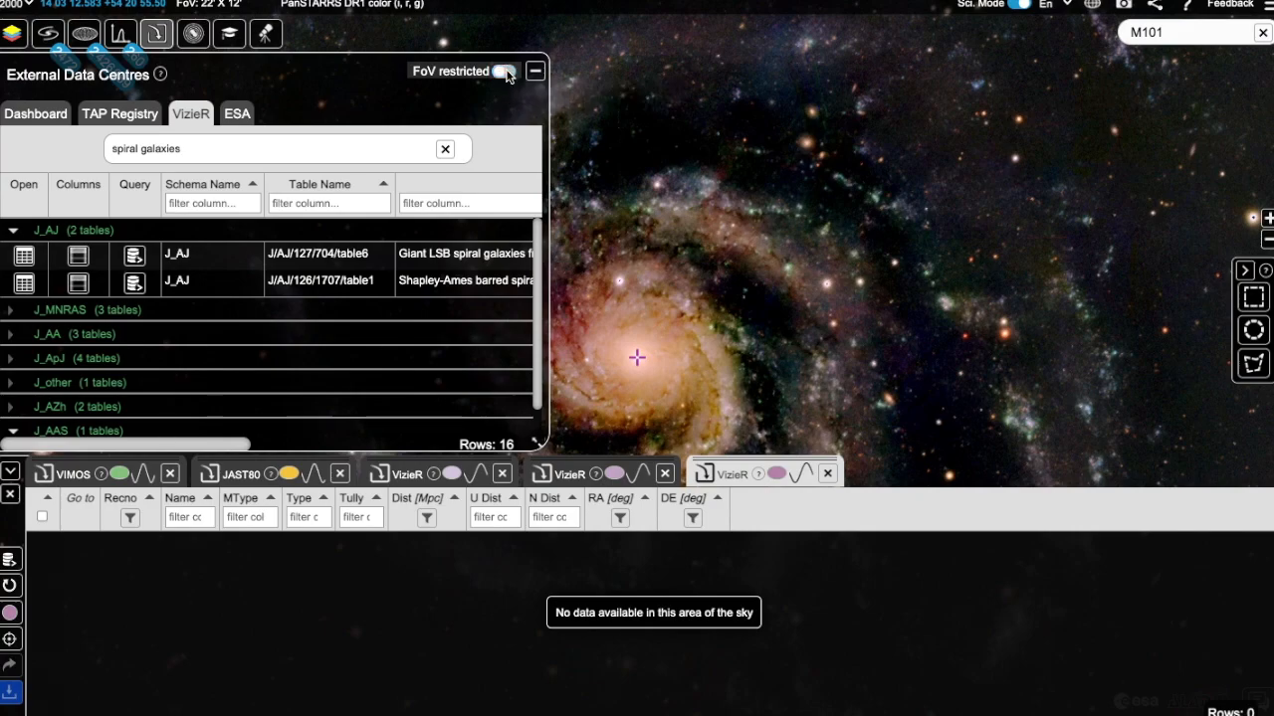
pyautogui.click(21, 287)
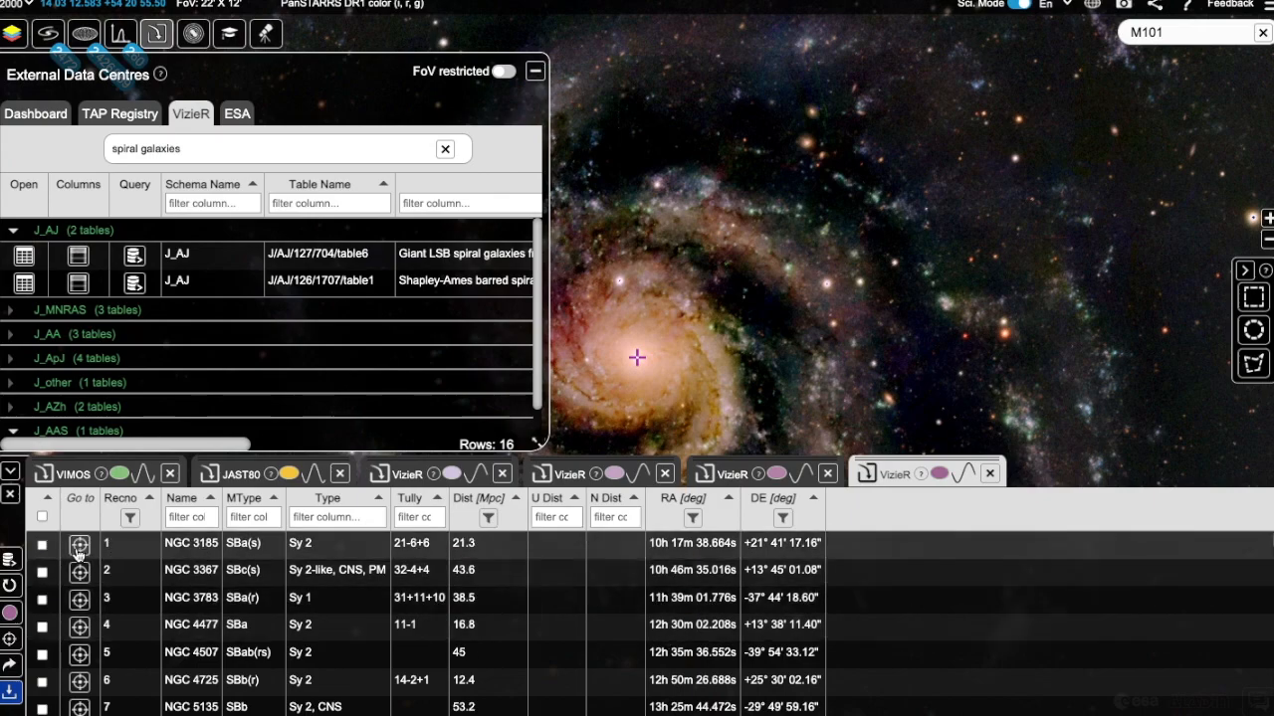
# Step: Centre the sky view on several galaxies listed in the table, then return the view to M101
pyautogui.click(80, 572)
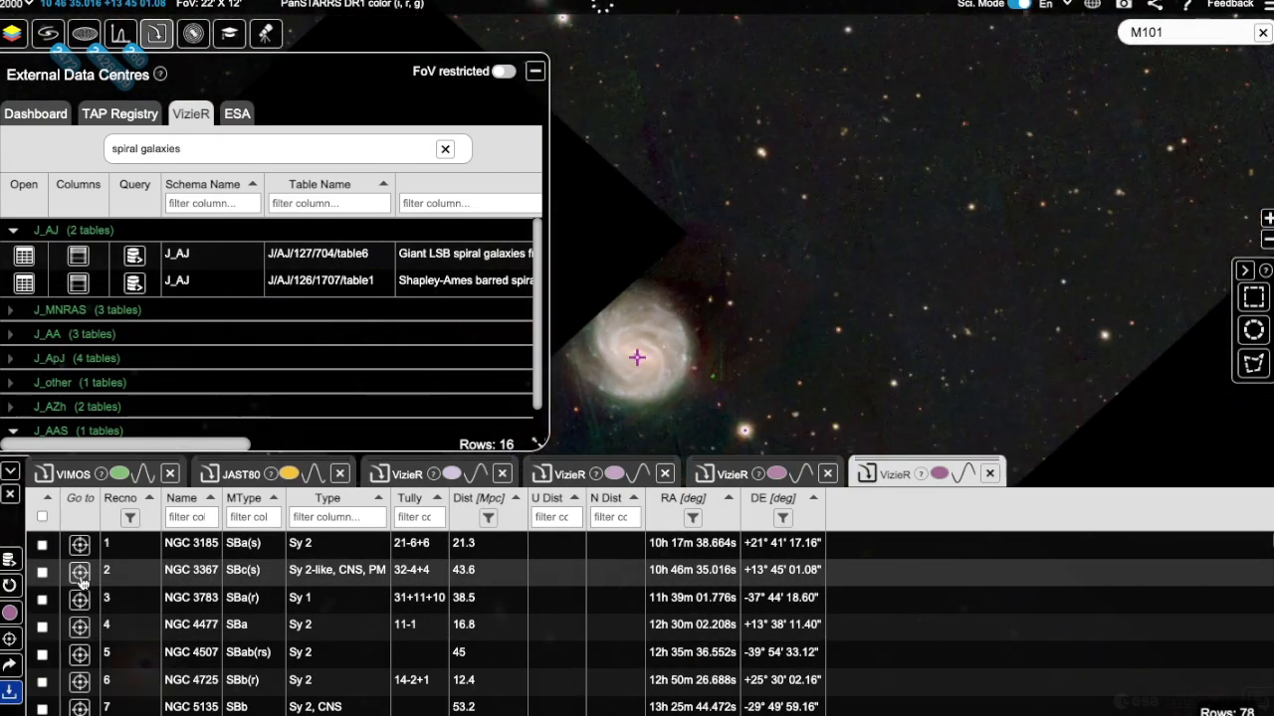
pyautogui.click(79, 600)
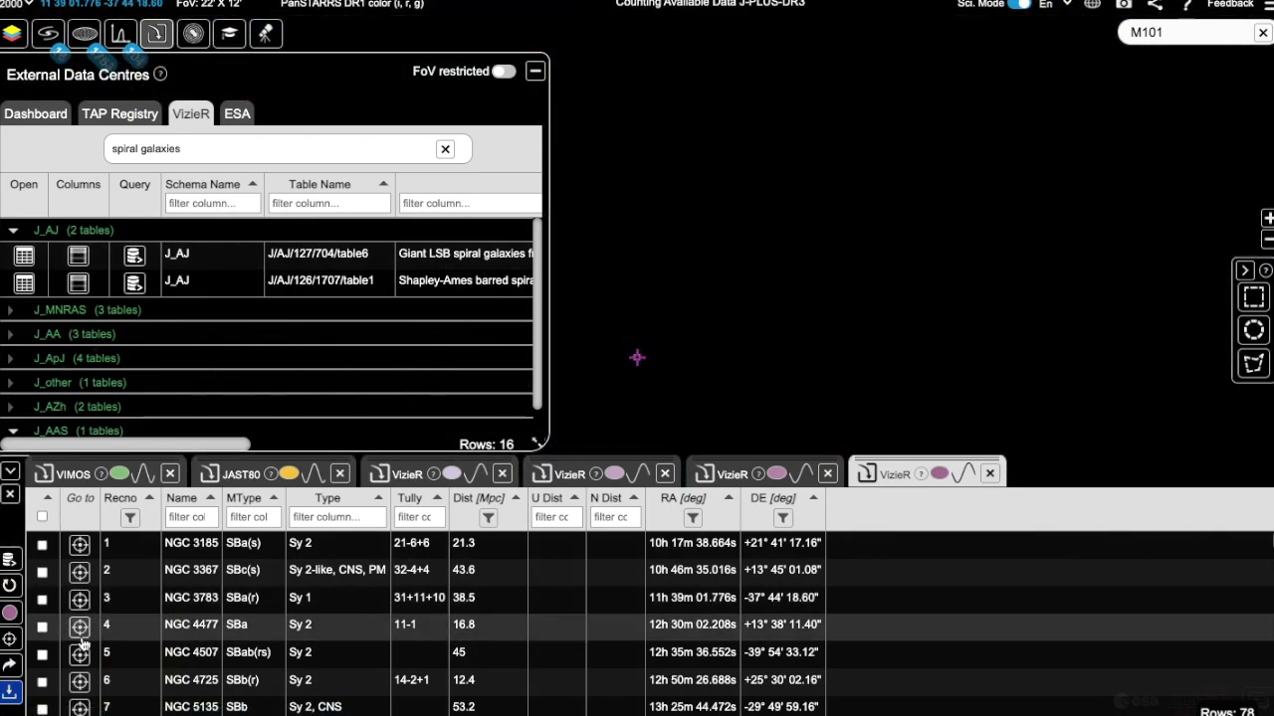
pyautogui.click(79, 629)
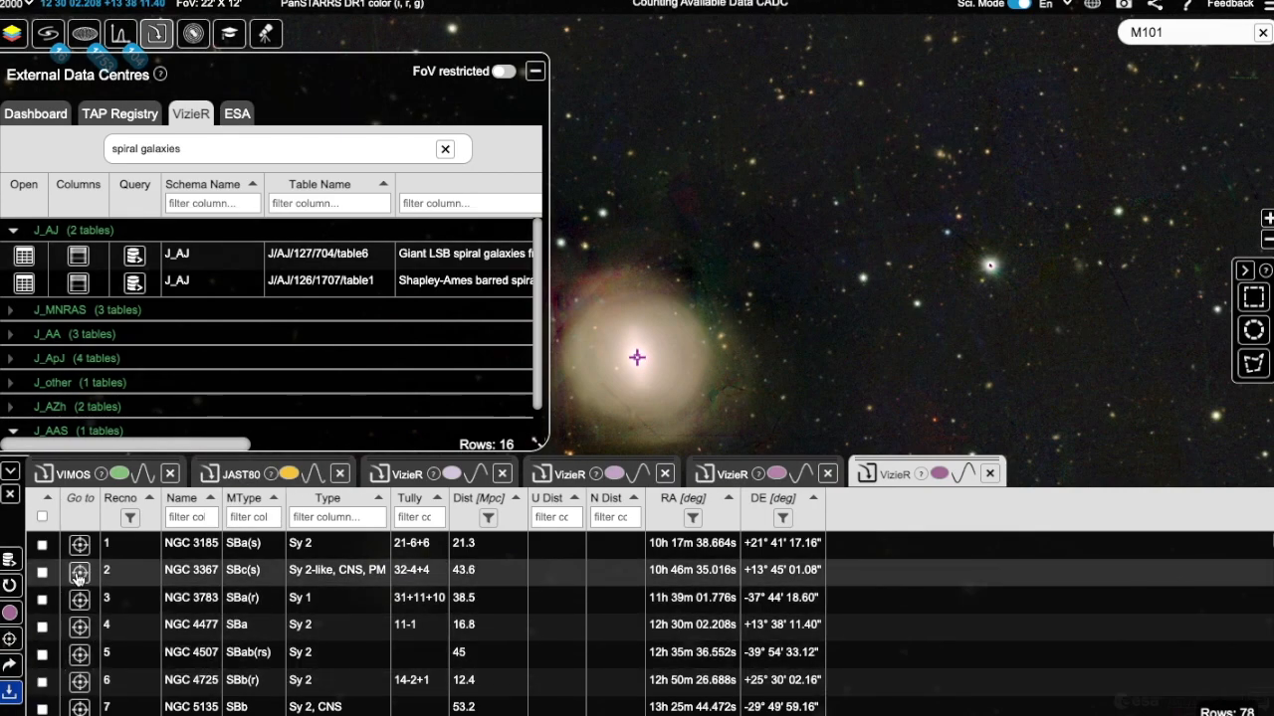
pyautogui.click(79, 601)
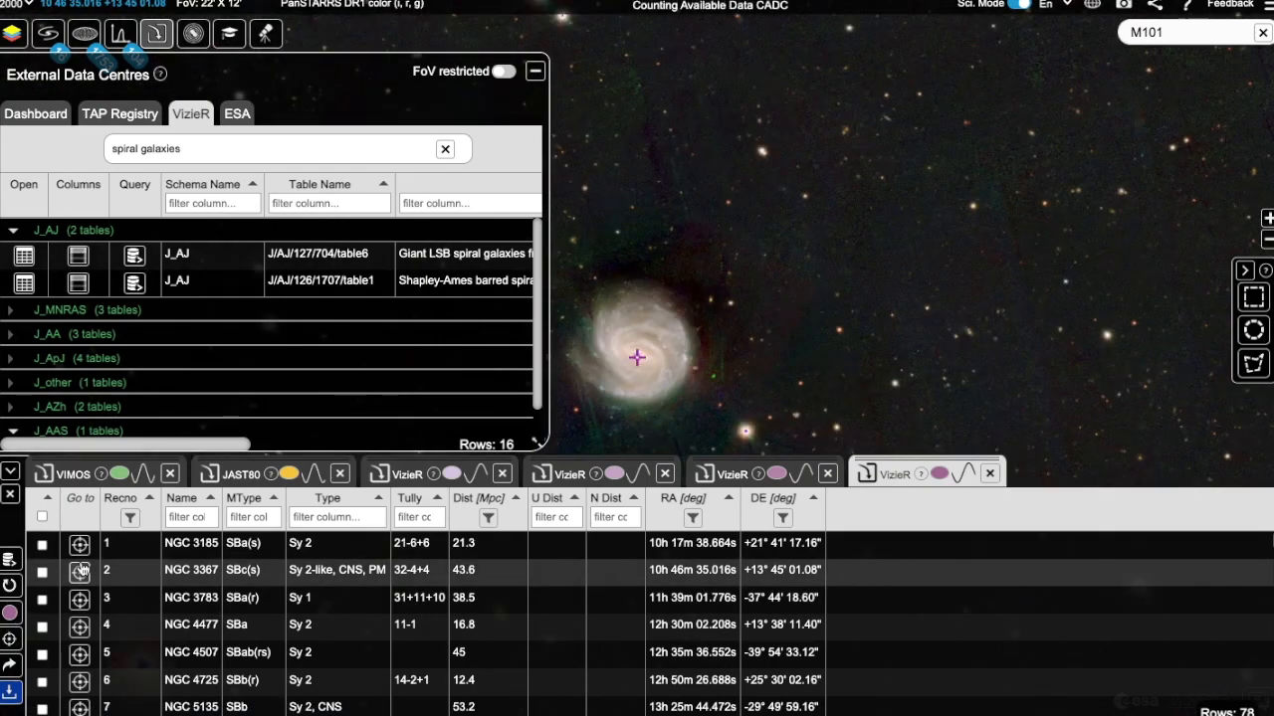
pyautogui.click(79, 545)
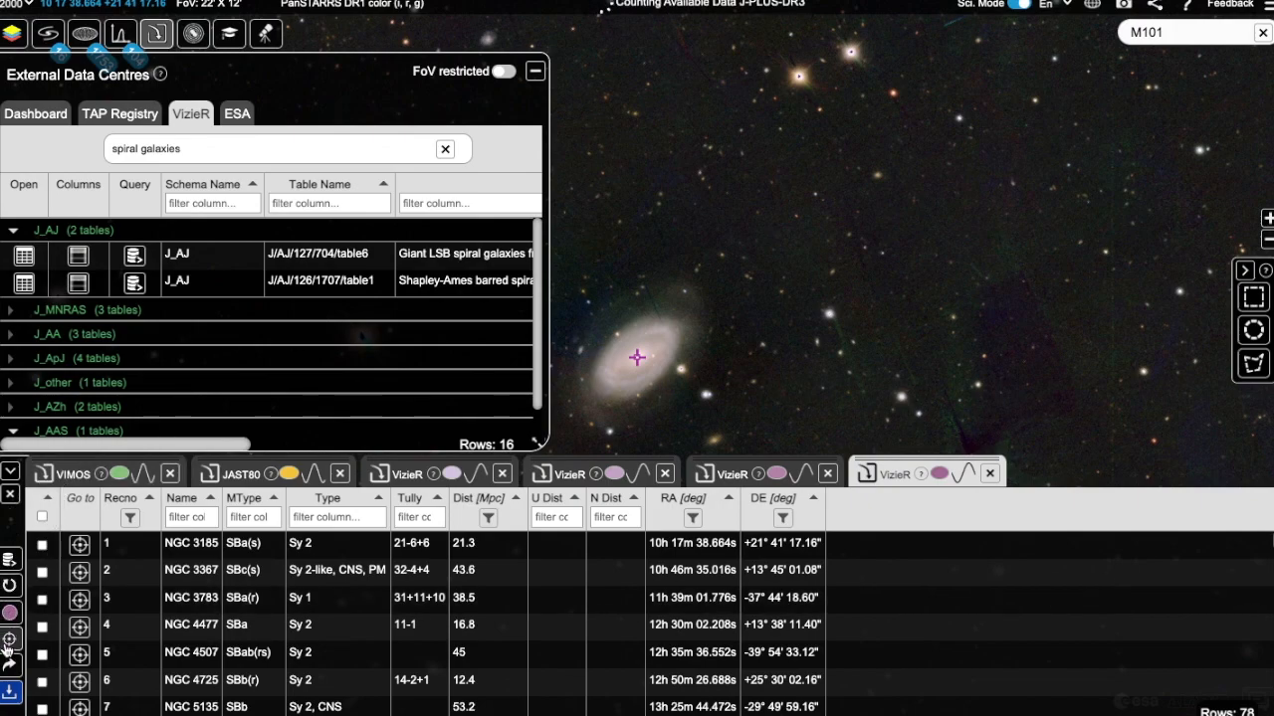
pyautogui.click(8, 642)
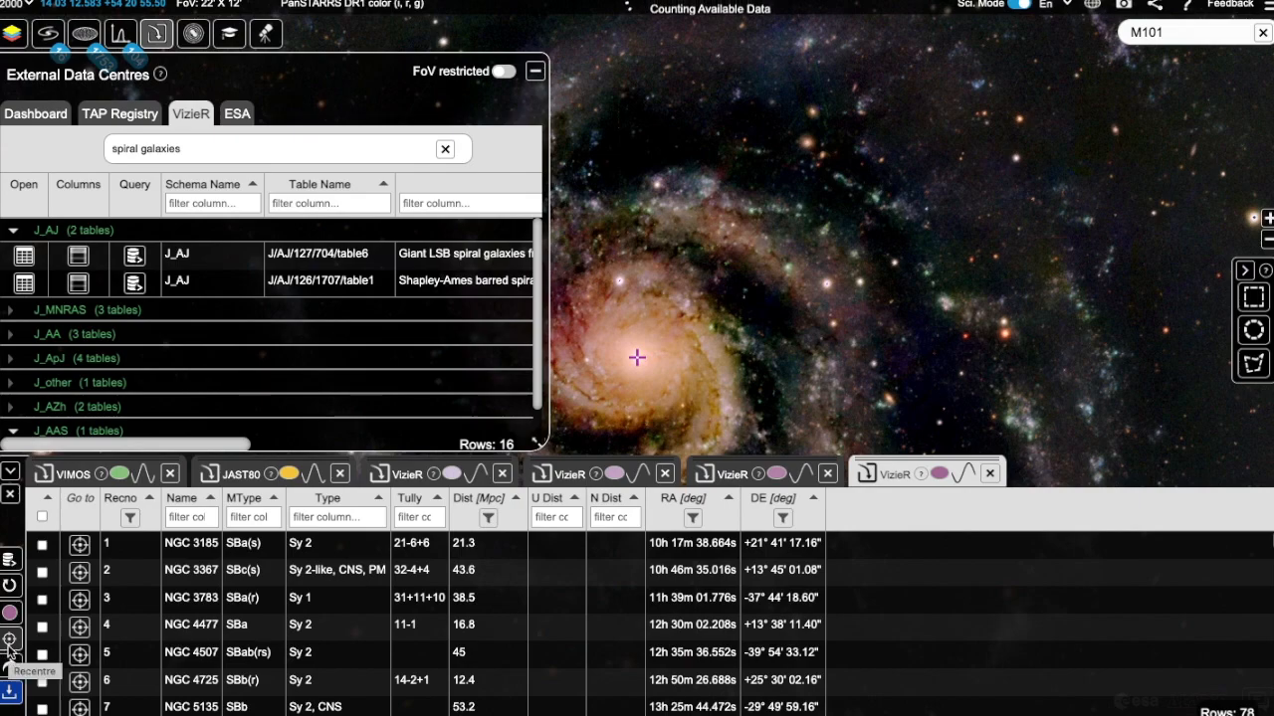
# Step: Show the column metadata of the J/AJ/126/1707/table1 table
pyautogui.click(71, 284)
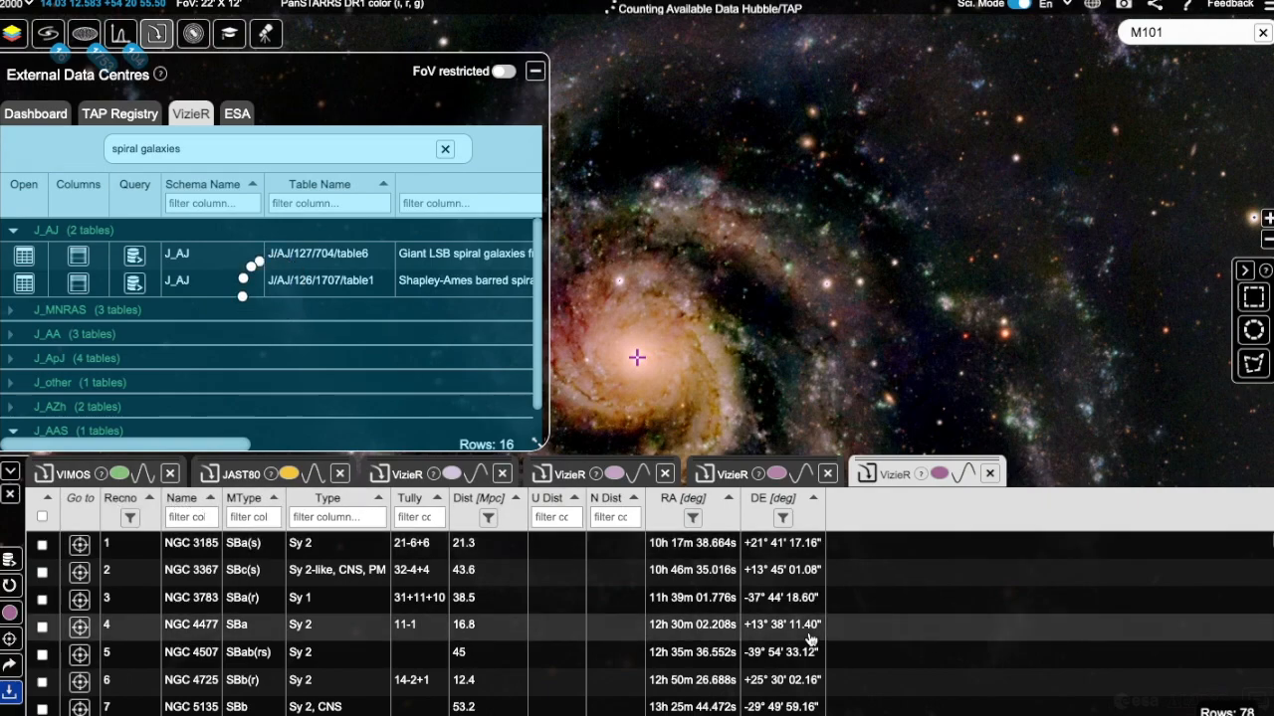
pyautogui.click(80, 286)
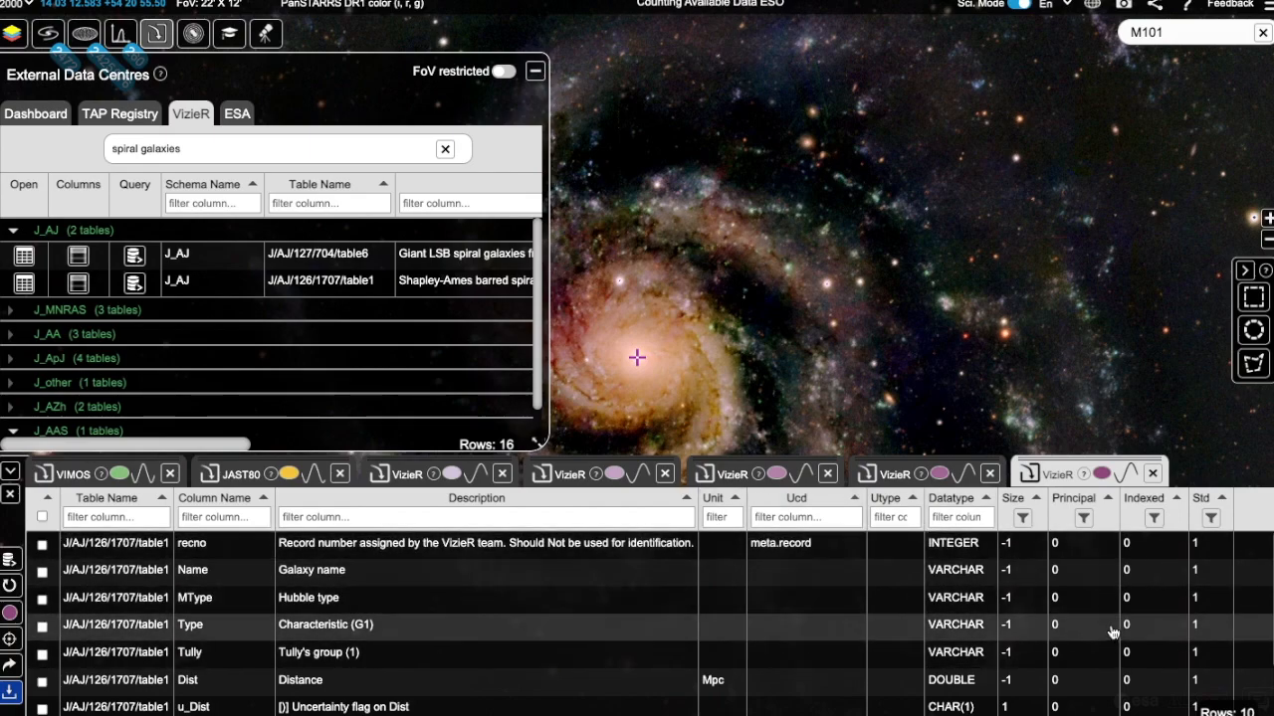
# Step: Run the default full-table custom ADQL query on J/AJ/126/1707/table1, glancing at the External Data Centres help on the way
pyautogui.click(133, 284)
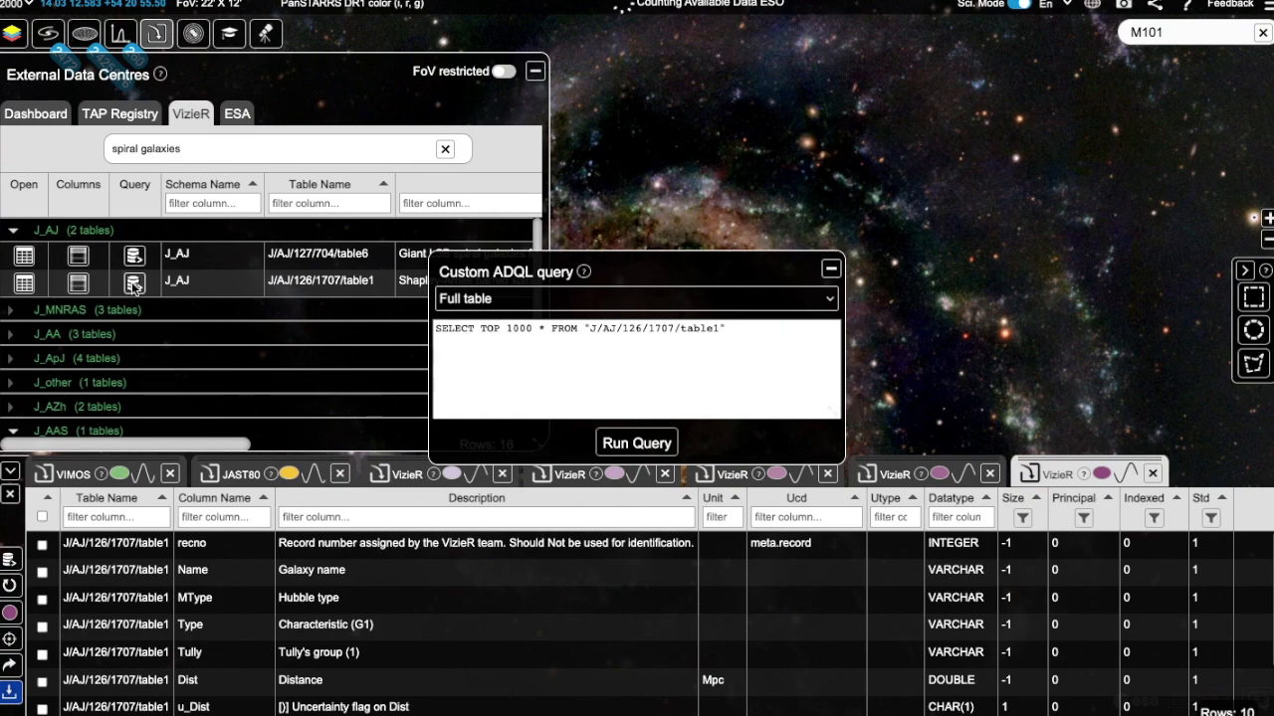
pyautogui.click(160, 75)
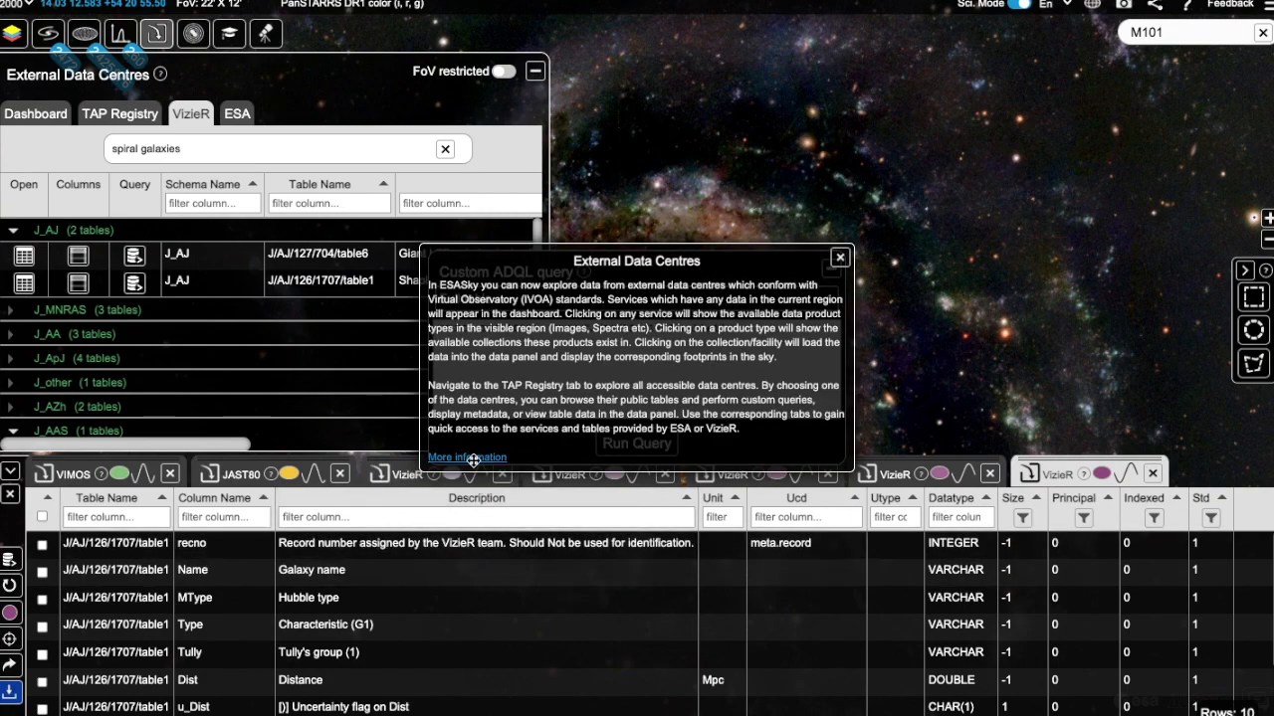
pyautogui.click(839, 258)
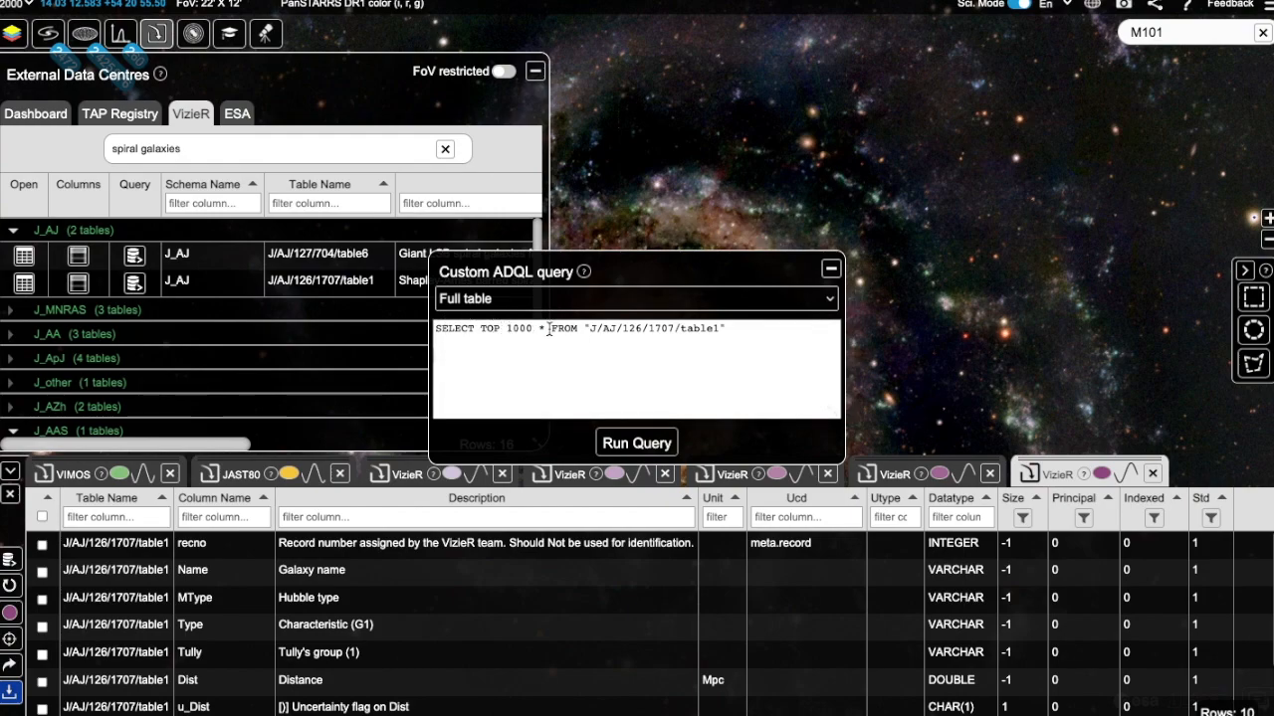
pyautogui.click(647, 444)
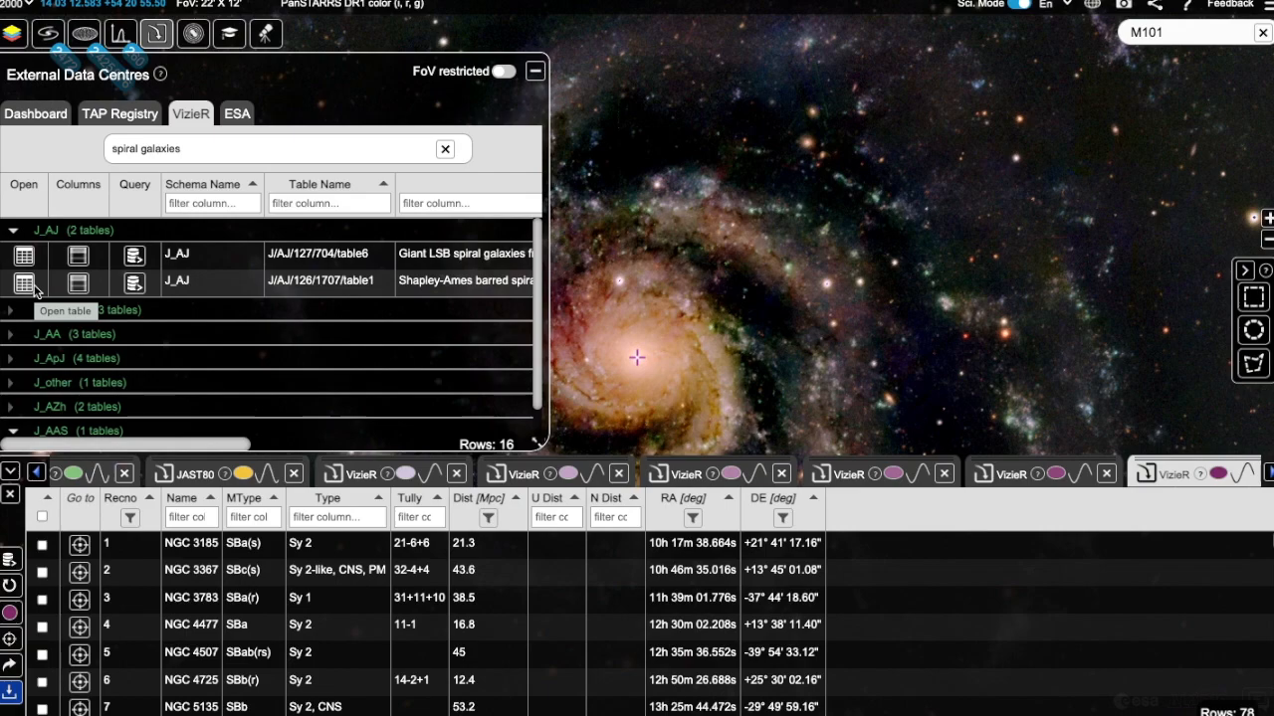
# Step: Run a "Columns in table" custom ADQL query on the J/AJ/126/1707/table1 table
pyautogui.click(134, 285)
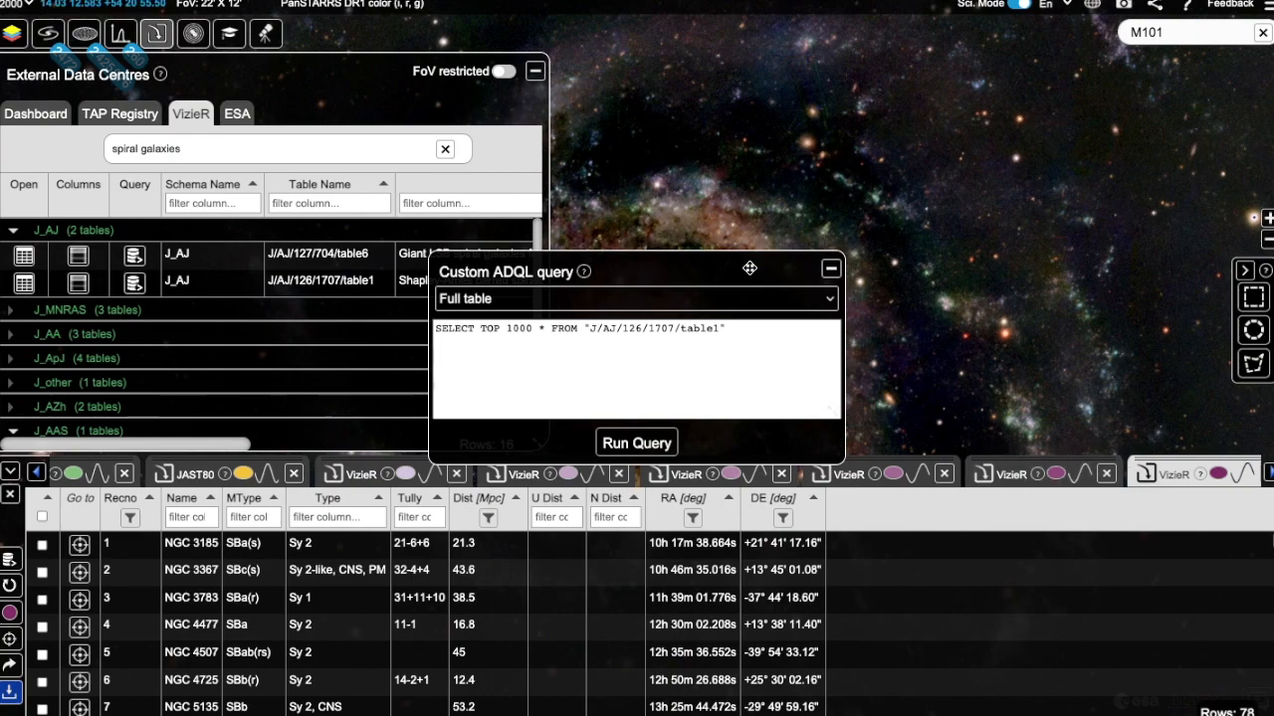
pyautogui.click(732, 300)
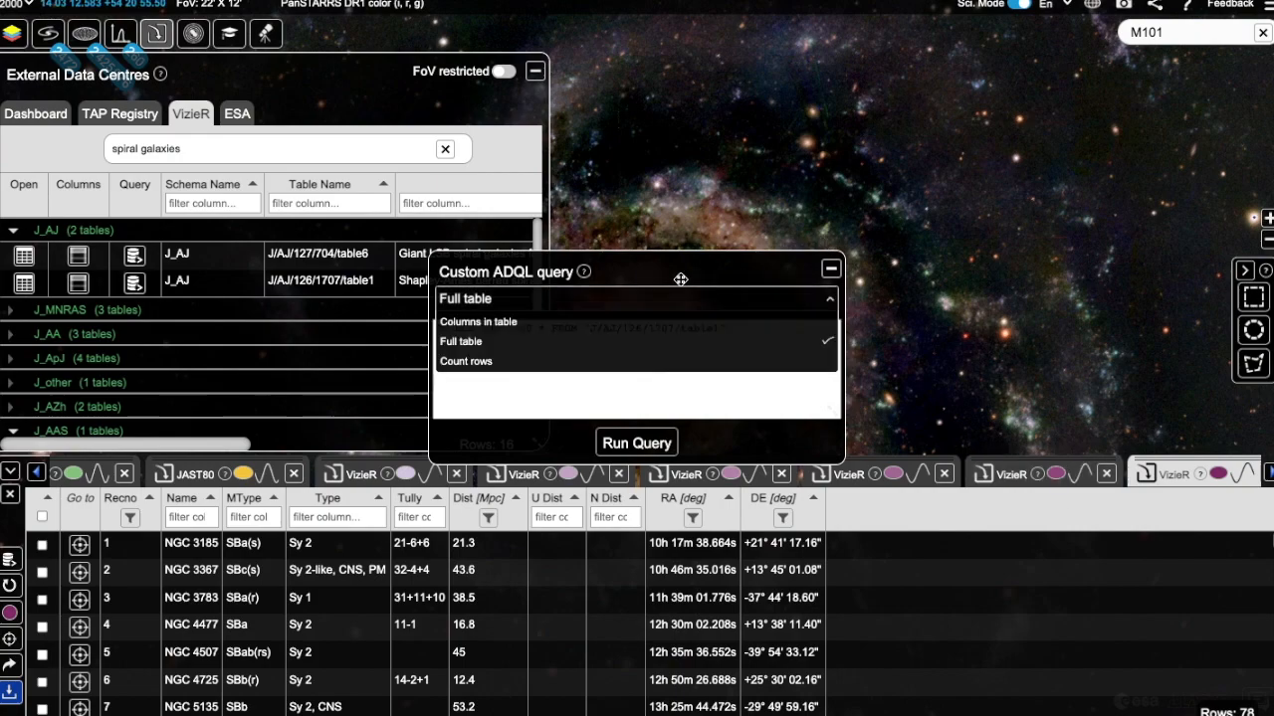
pyautogui.click(577, 321)
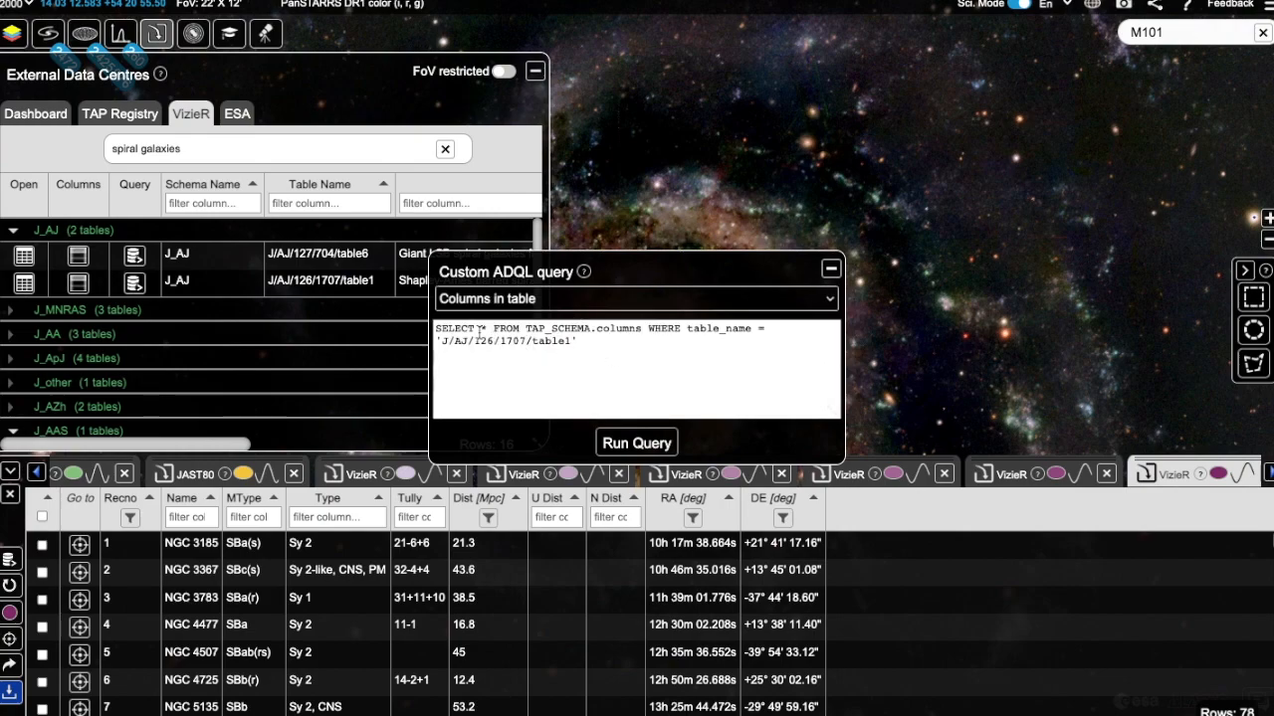
pyautogui.click(637, 443)
# Step: Run a "Count rows" custom ADQL query on the J/AJ/126/1707/table1 table
pyautogui.click(132, 285)
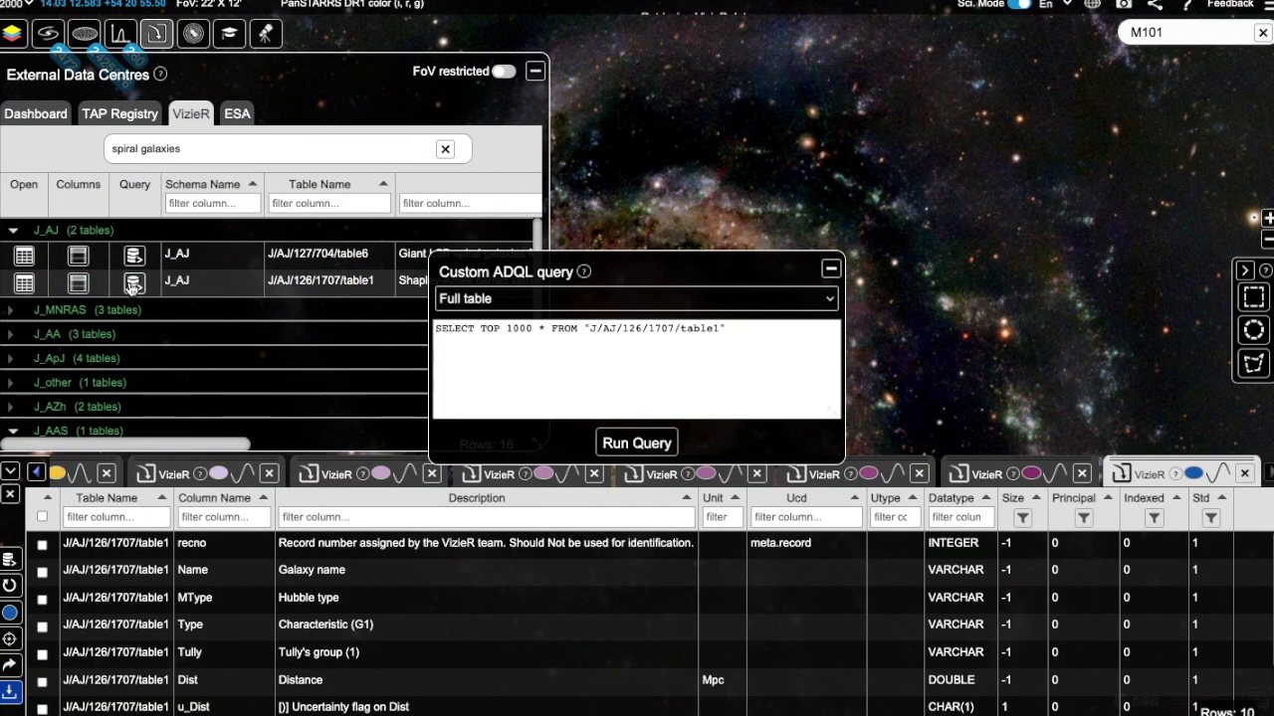
pyautogui.click(497, 305)
pyautogui.click(469, 359)
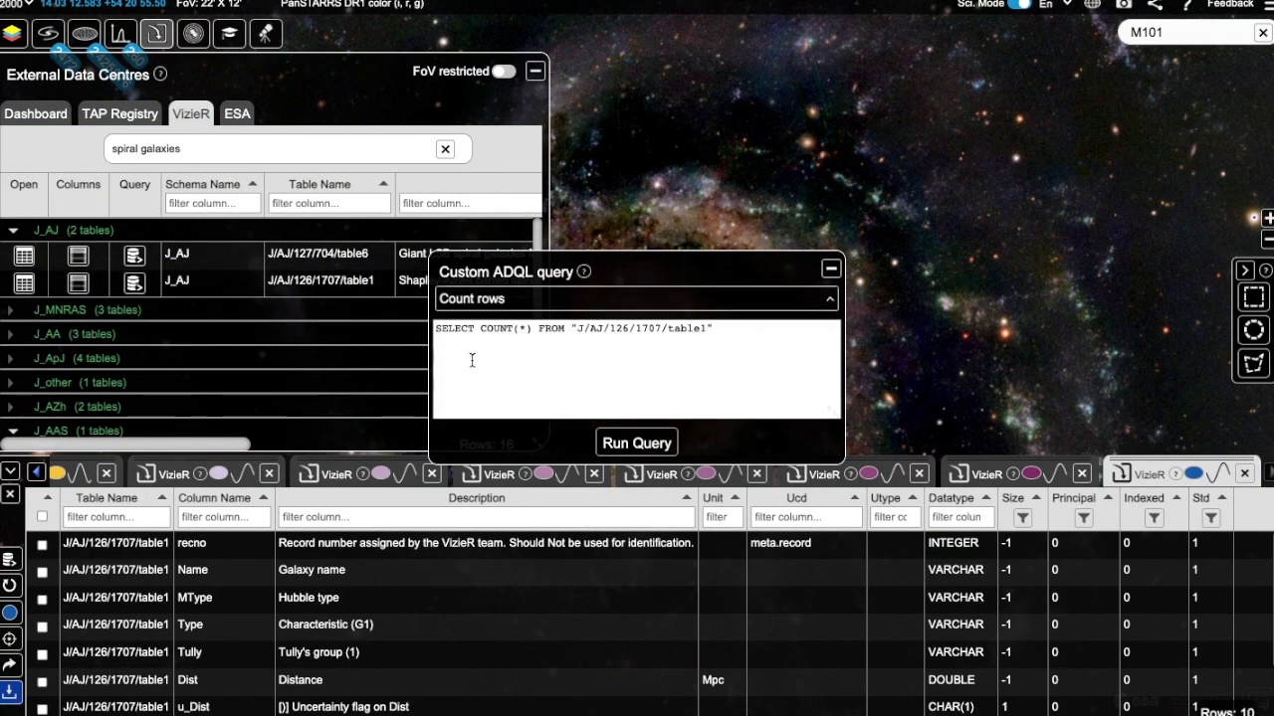
pyautogui.click(653, 448)
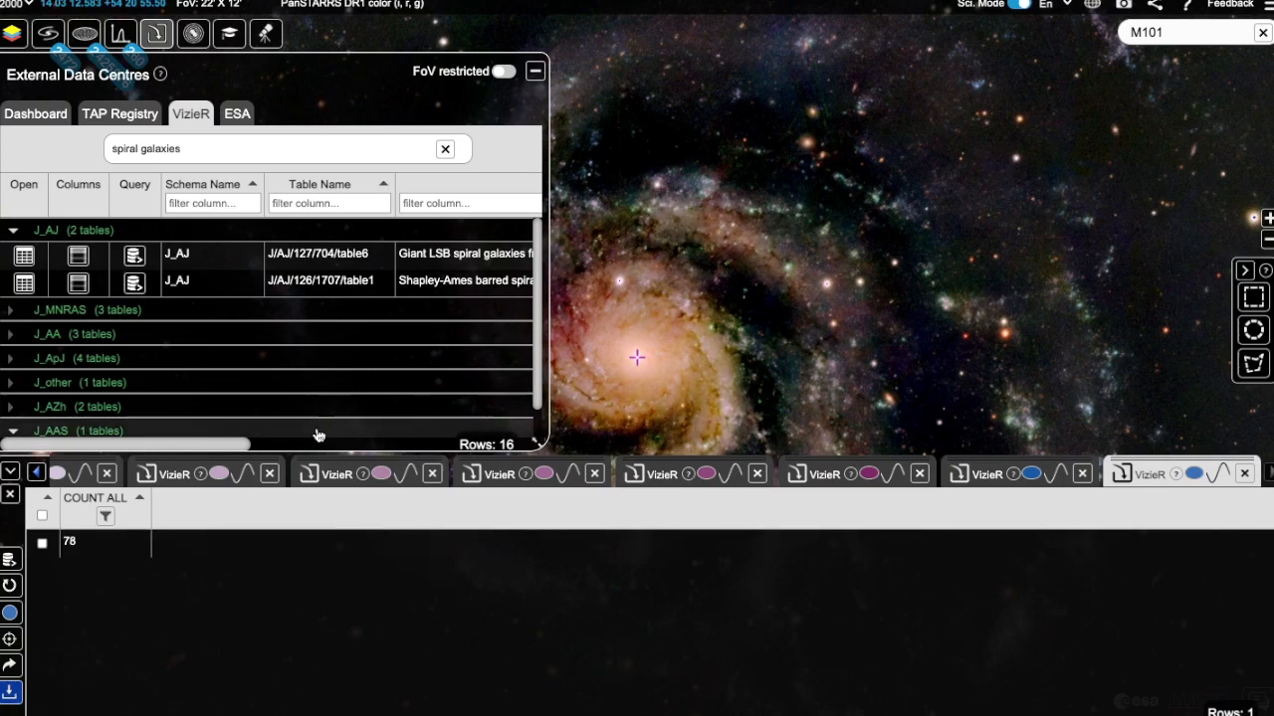
pyautogui.click(134, 285)
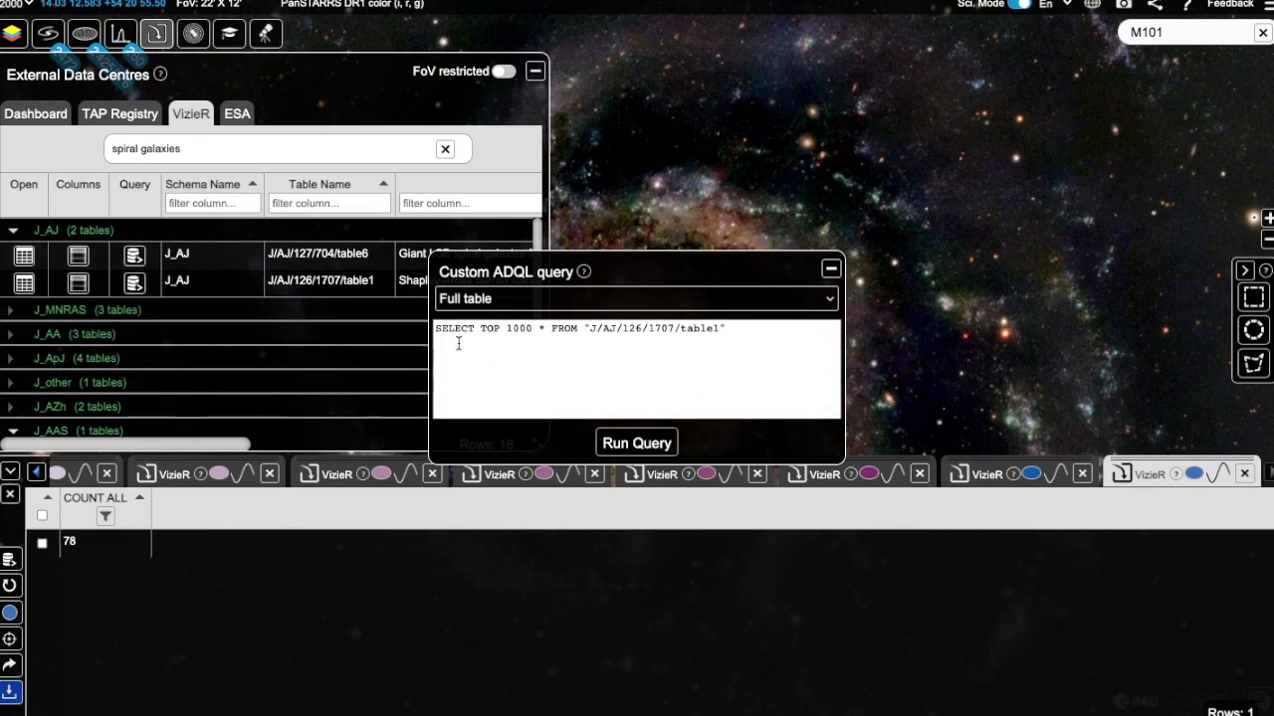
pyautogui.click(736, 329)
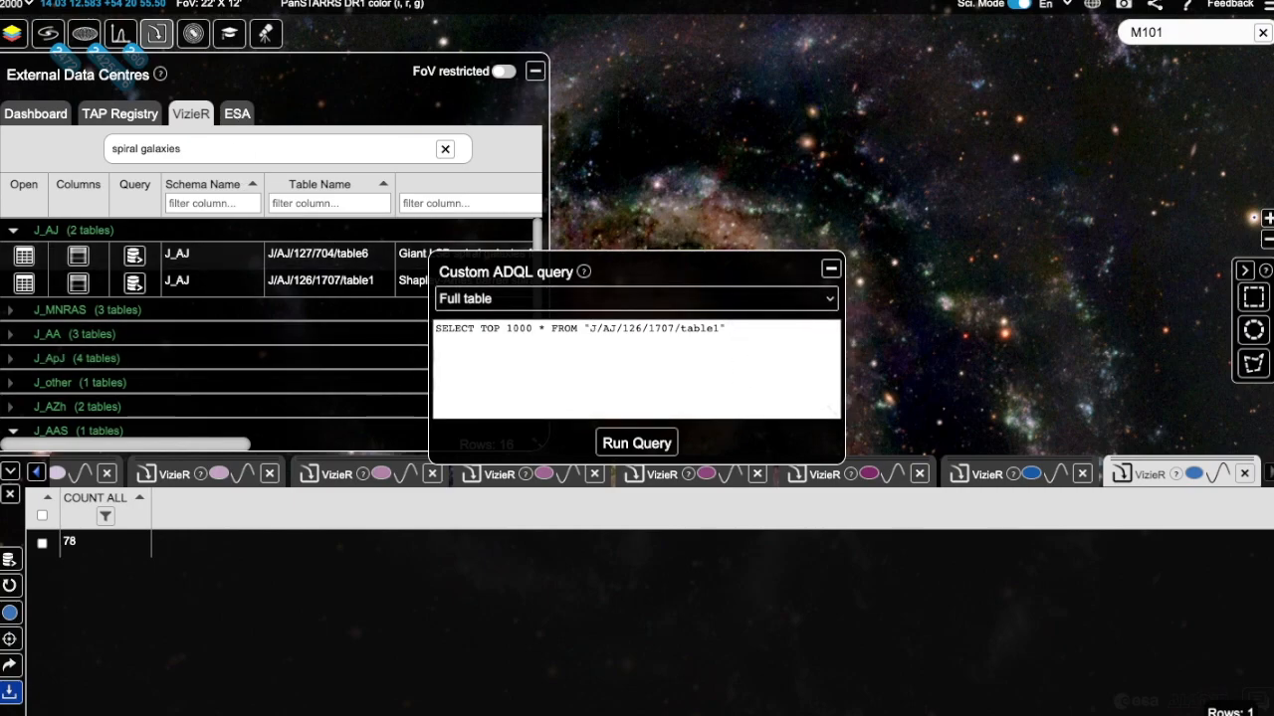
pyautogui.click(830, 270)
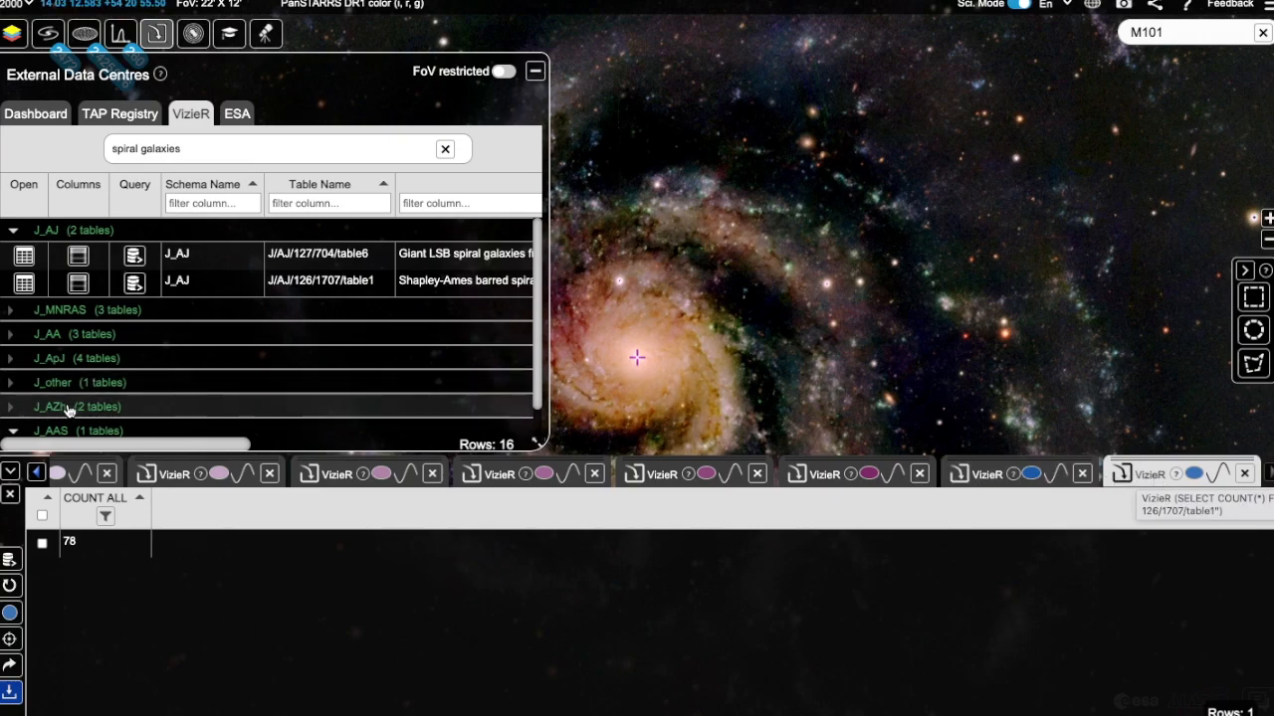
# Step: Clear the VizieR table filter and switch to the ESA tab to browse its list of TAP services
pyautogui.click(36, 474)
pyautogui.click(36, 474)
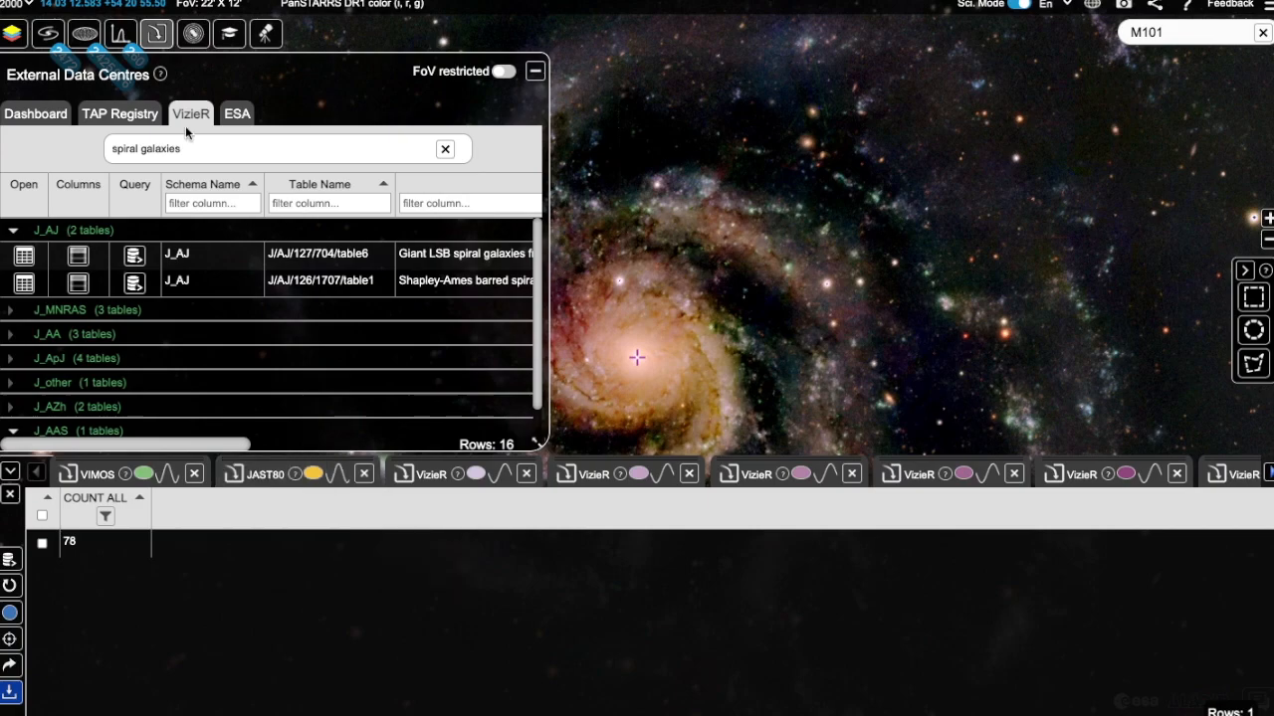
pyautogui.click(445, 150)
pyautogui.click(236, 116)
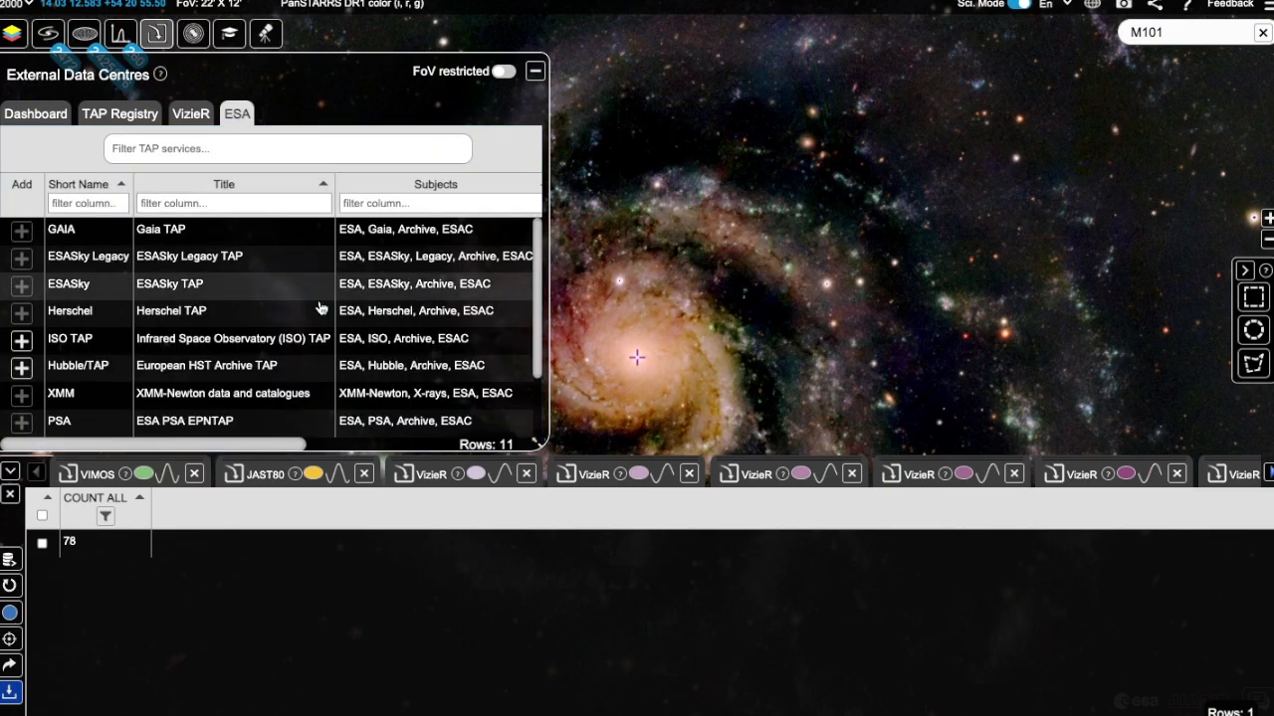
pyautogui.scroll(-3, 276, 250)
pyautogui.scroll(-1, 276, 248)
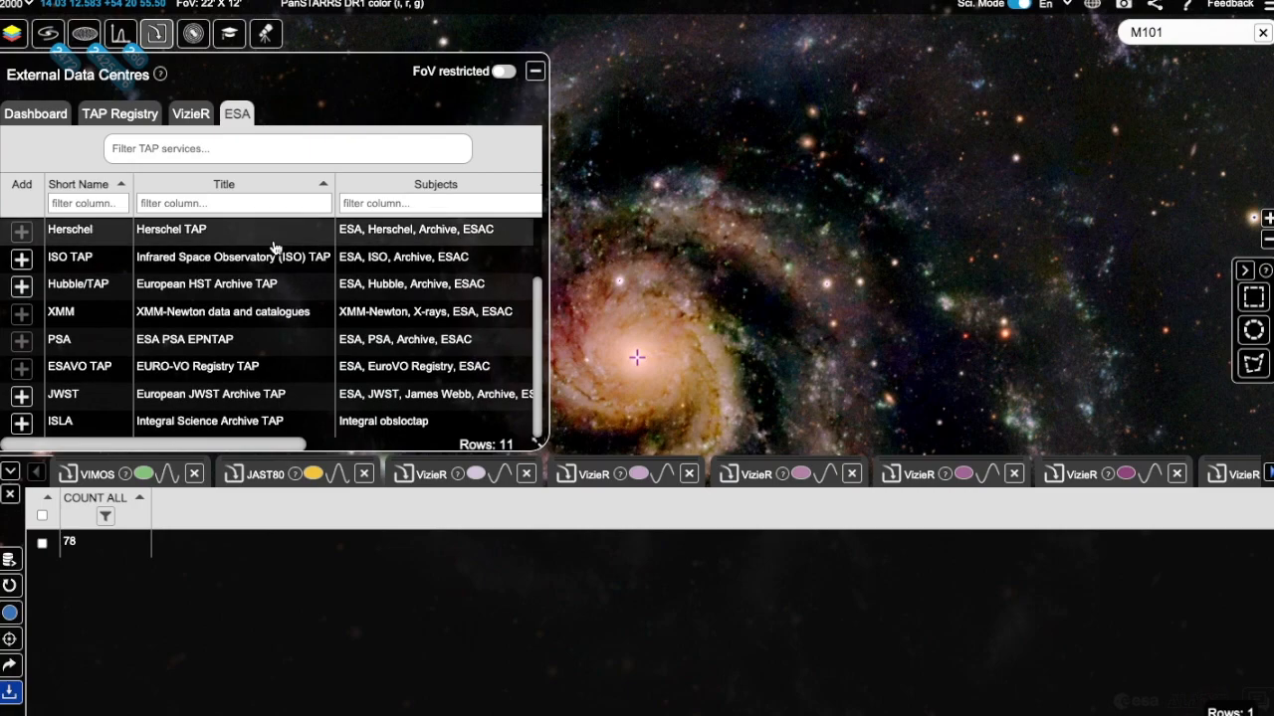
# Step: Open the XMM TAP service from the ESA list, expand its xsa schema and open the xsa.v_publication table
pyautogui.scroll(4, 275, 248)
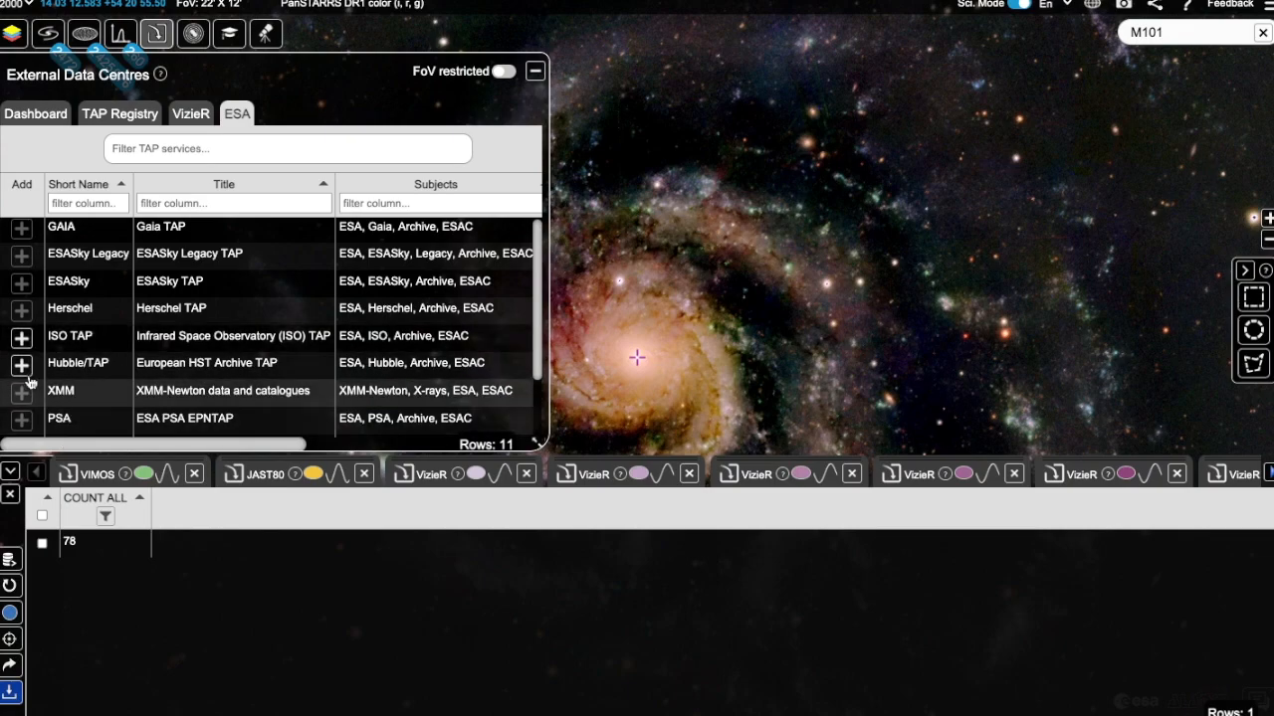
pyautogui.click(107, 397)
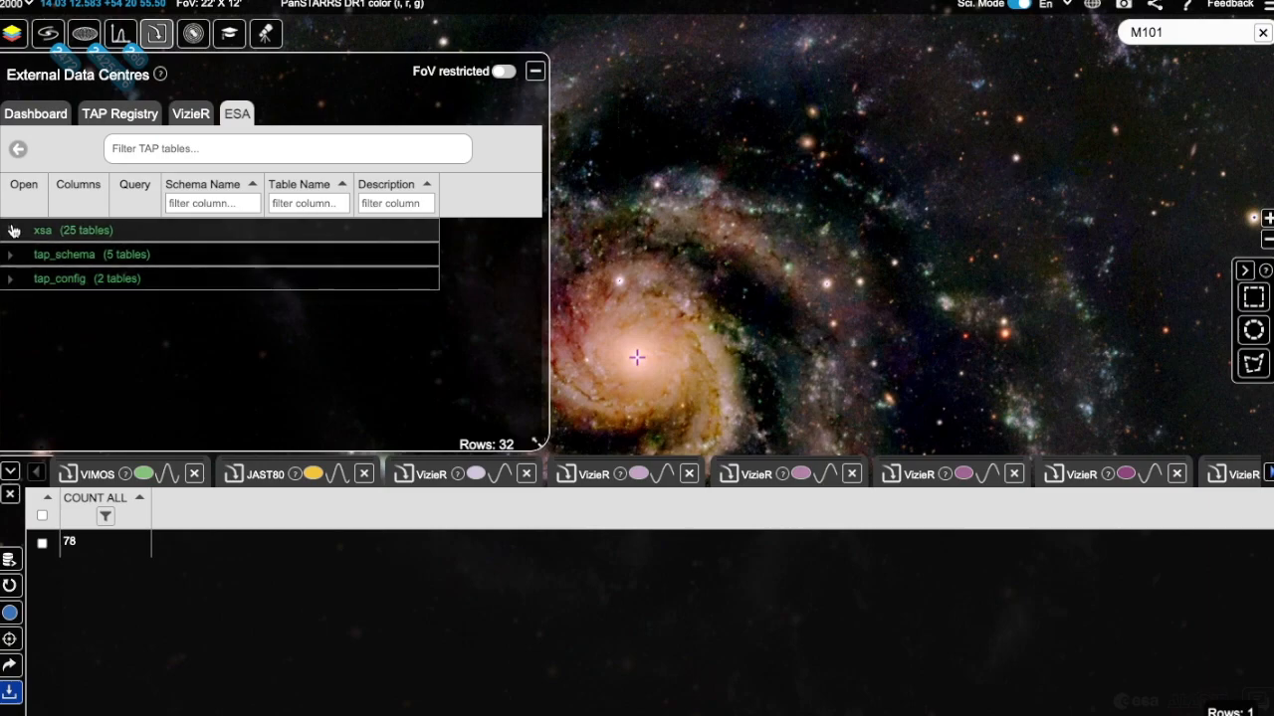
pyautogui.click(10, 231)
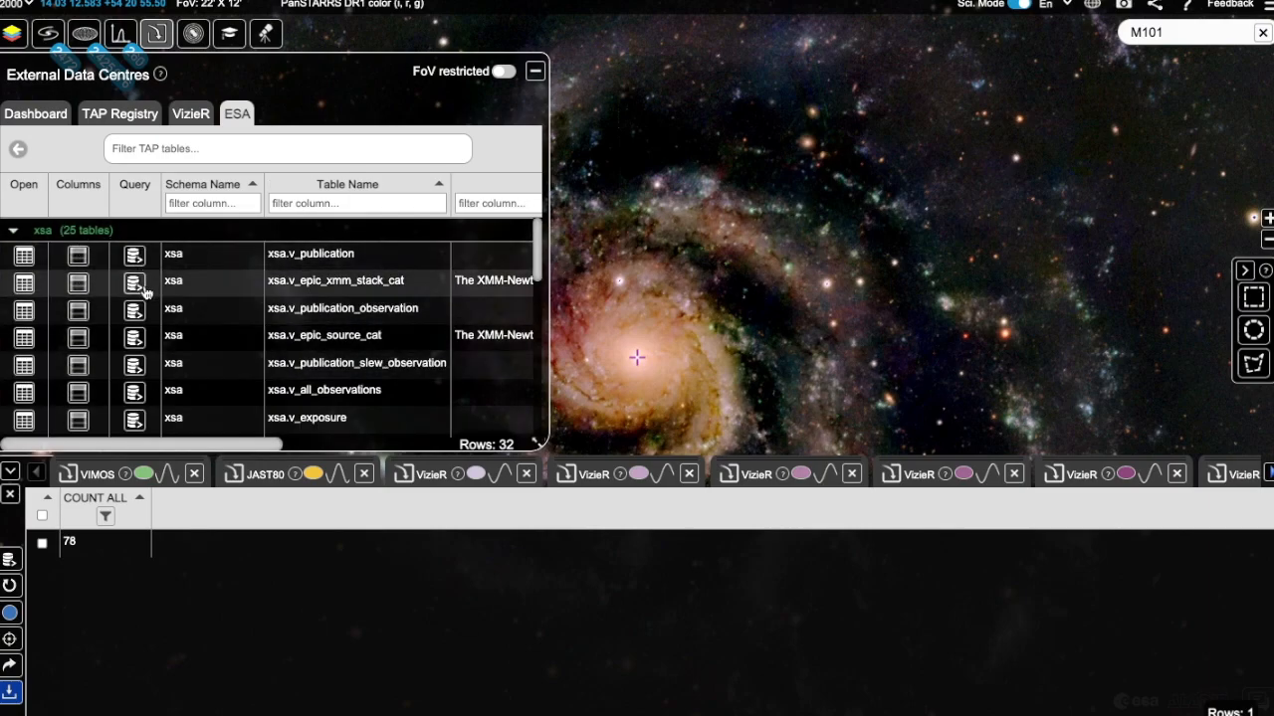
pyautogui.click(24, 256)
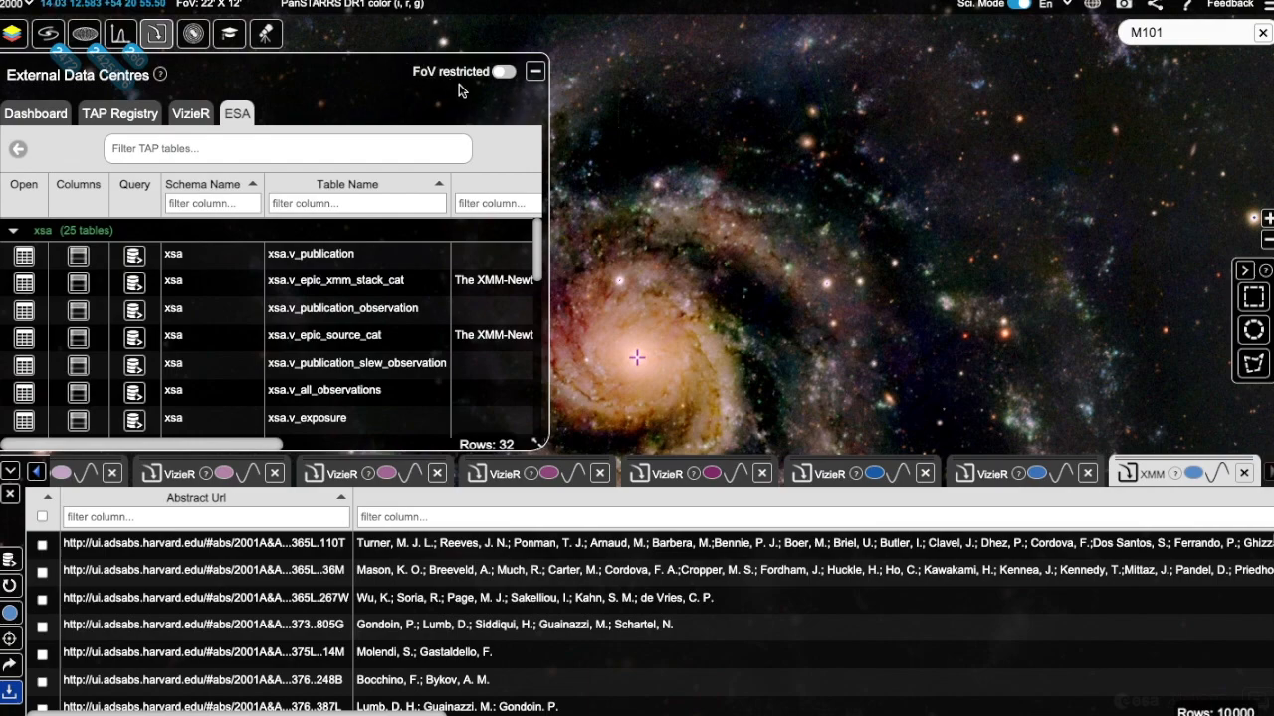
# Step: Turn on the FoV restricted option for the External Data Centres tables
pyautogui.click(503, 73)
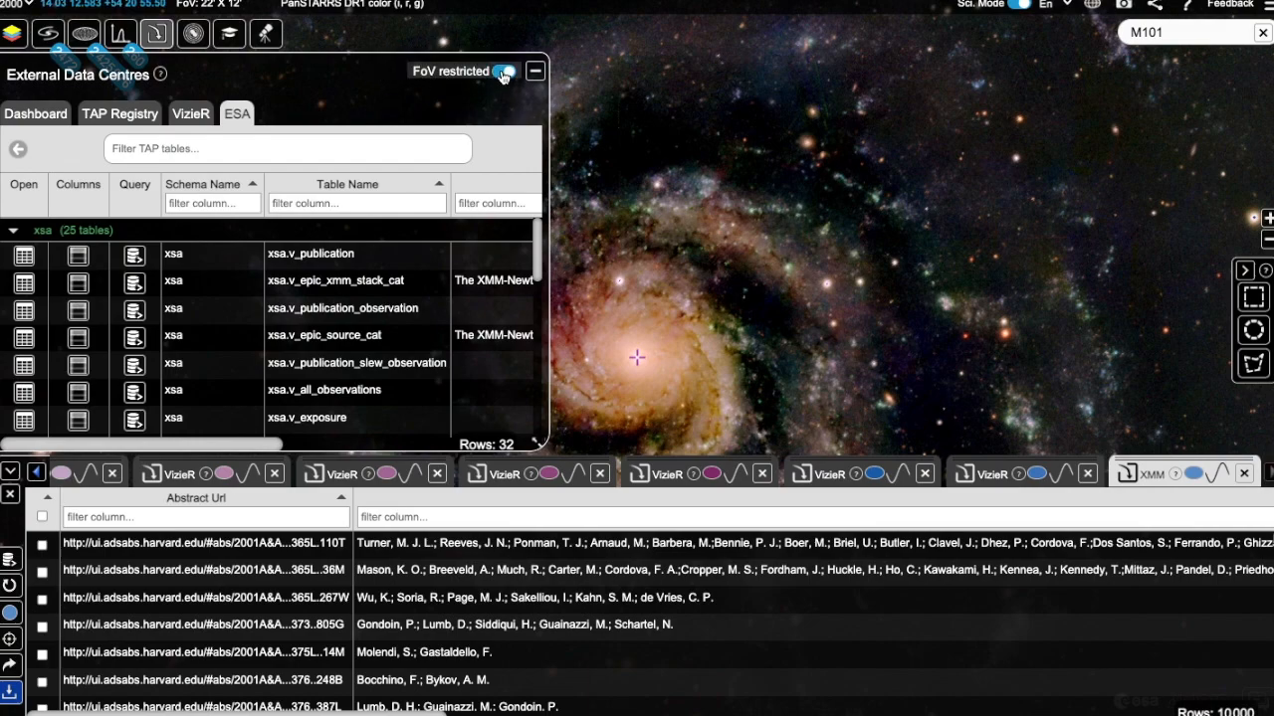
pyautogui.click(503, 73)
pyautogui.click(503, 73)
pyautogui.click(504, 73)
pyautogui.click(504, 73)
# Step: Revisit the VizieR, Dashboard and TAP Registry tabs, then open the ESASky feedback forum
pyautogui.click(191, 114)
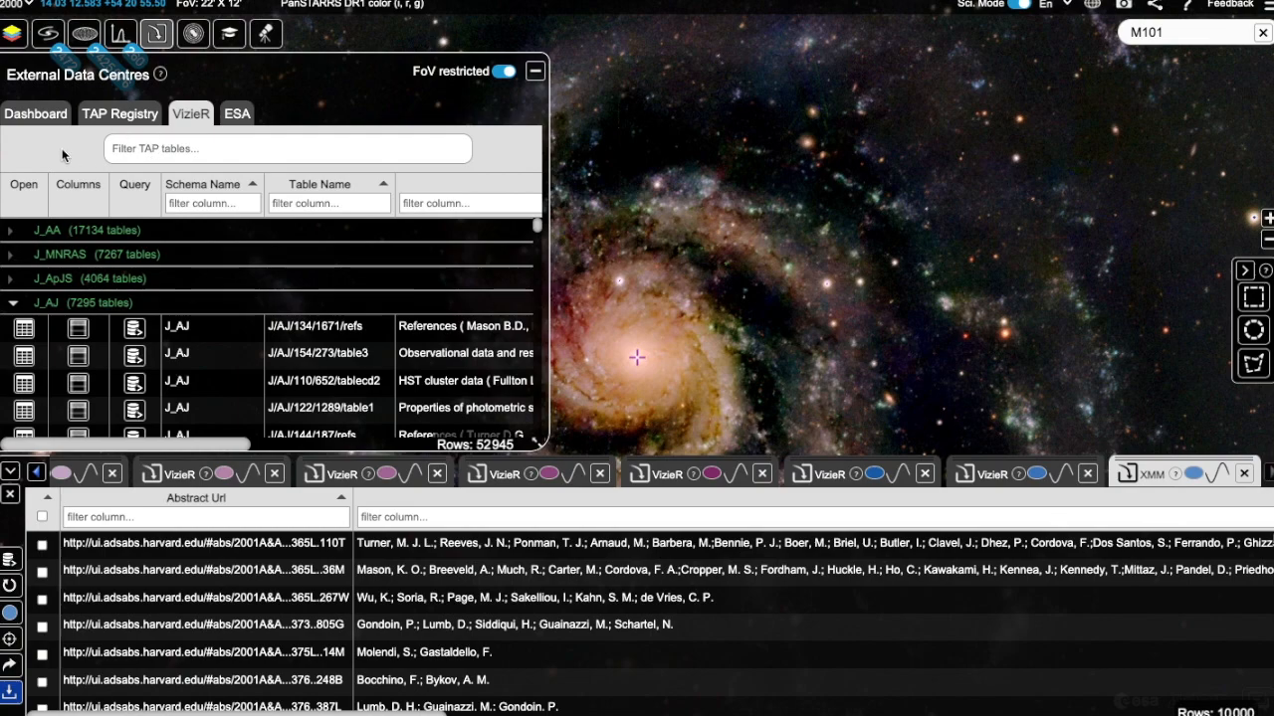
pyautogui.click(37, 114)
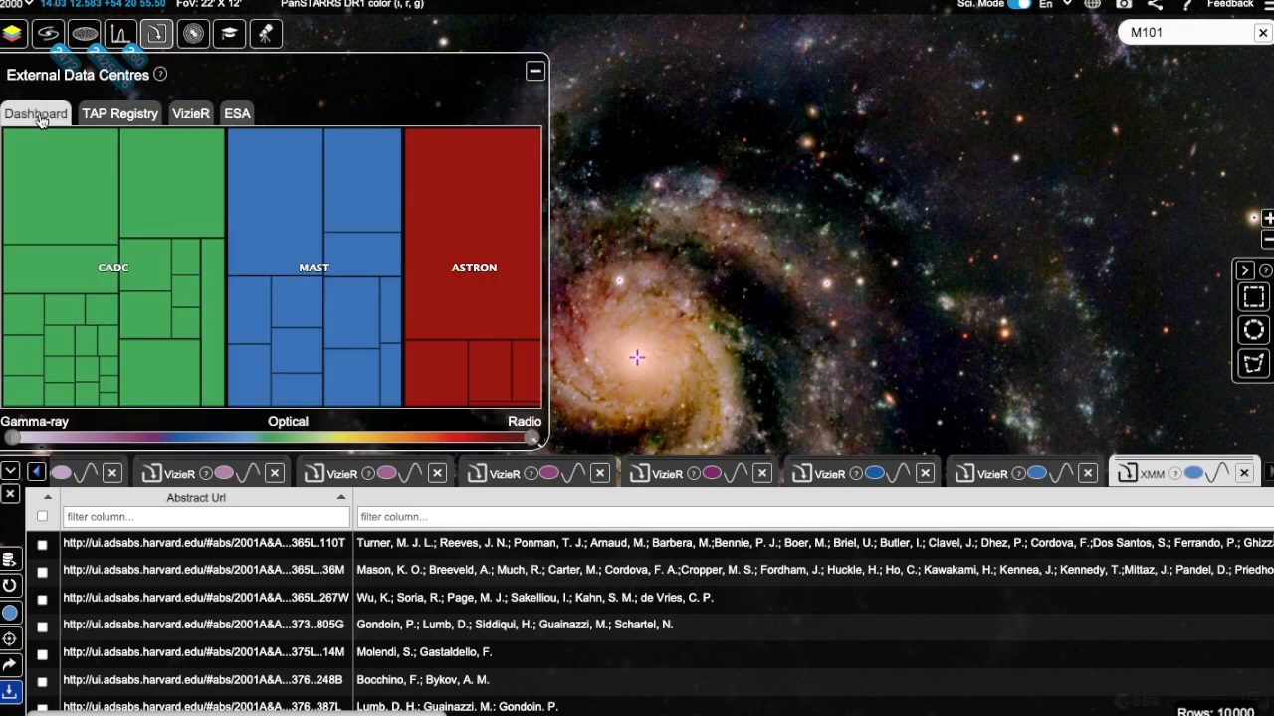
pyautogui.click(129, 122)
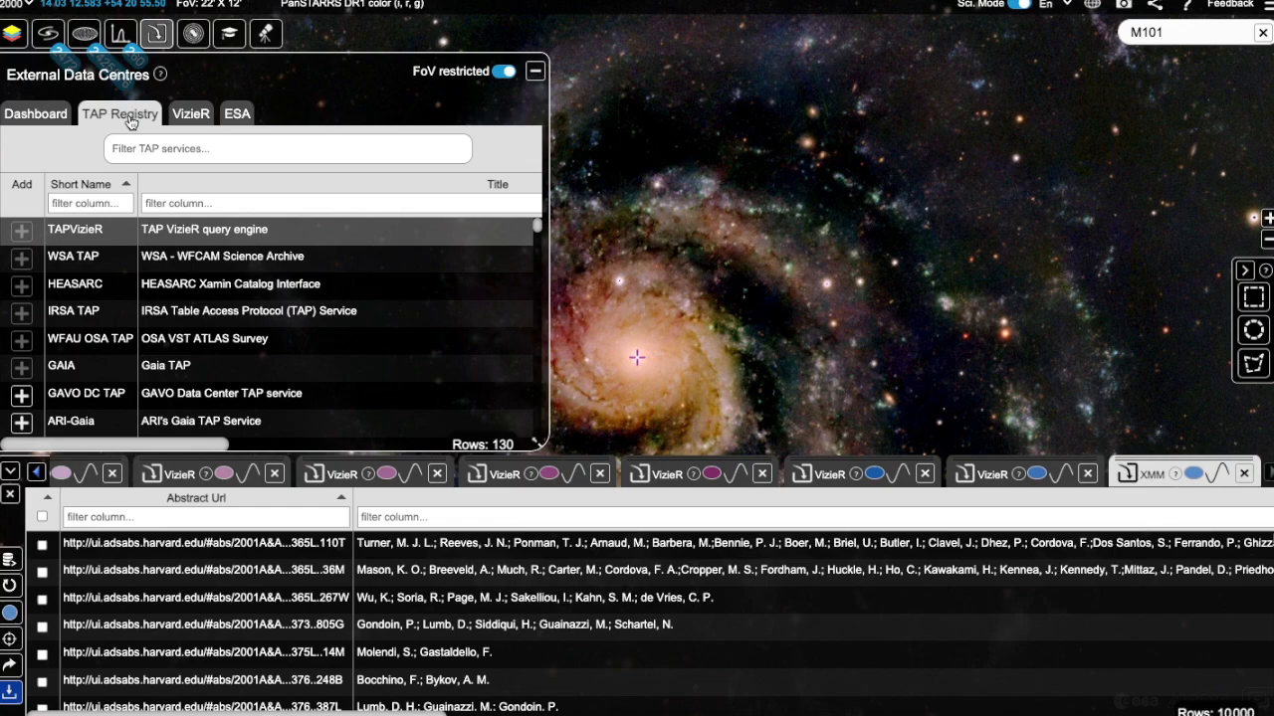
pyautogui.click(1231, 6)
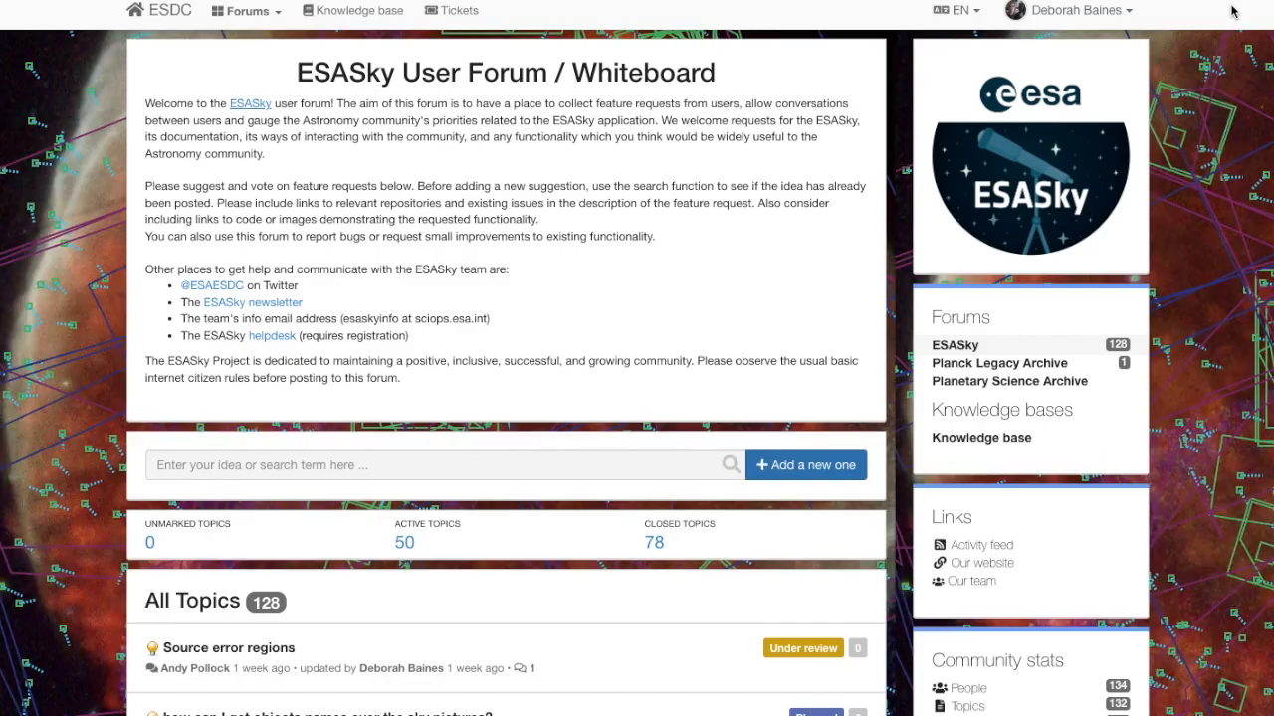